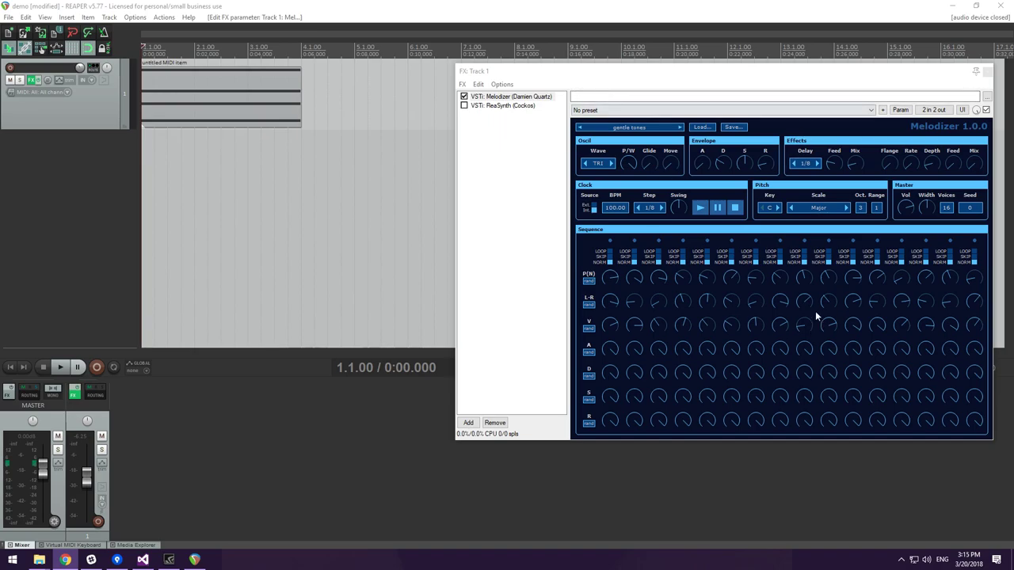
# Step: Audition the gentle tones preset, load and play meandering steel drum, and stop playback
pyautogui.click(700, 208)
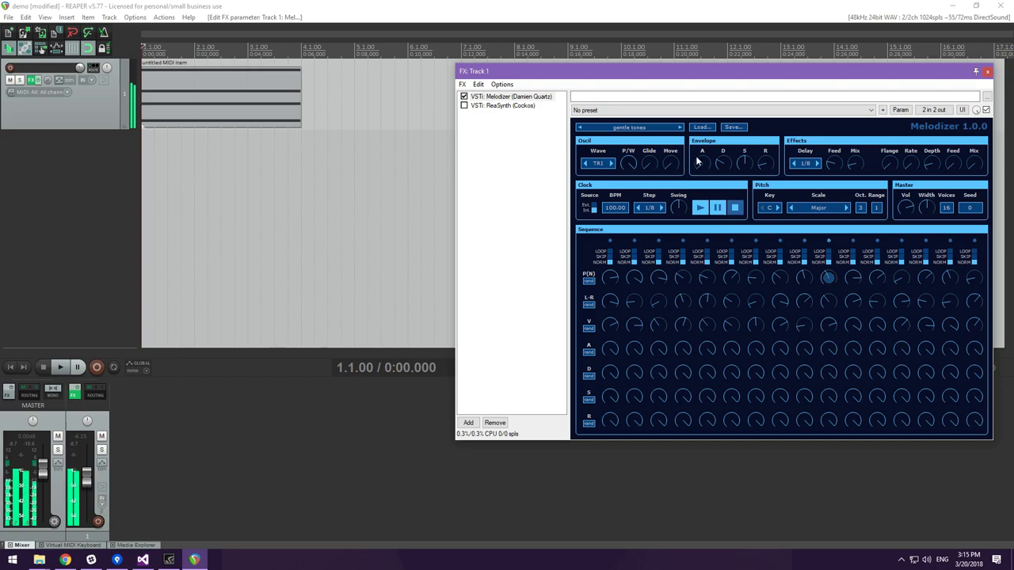
pyautogui.click(636, 128)
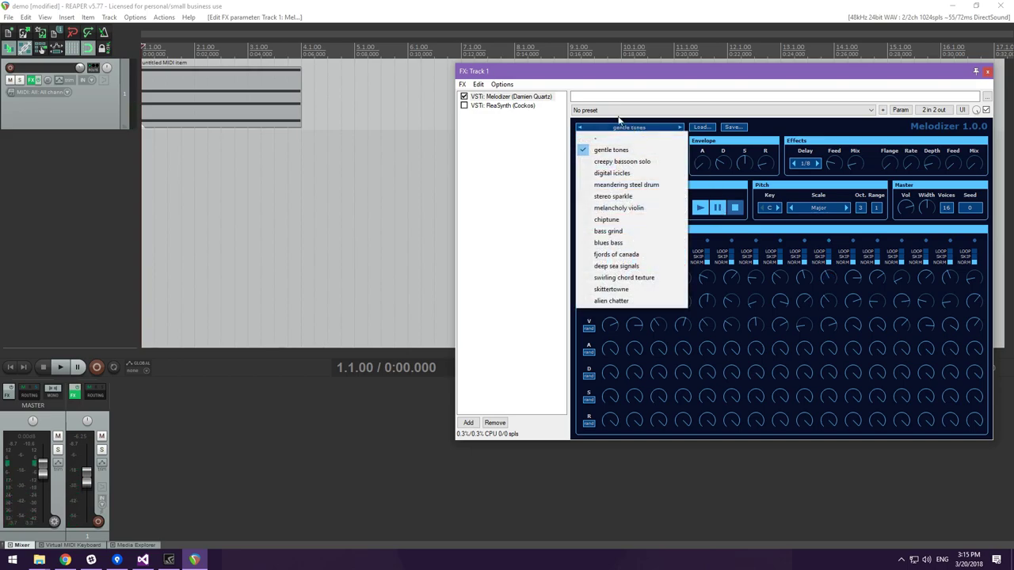
pyautogui.click(625, 185)
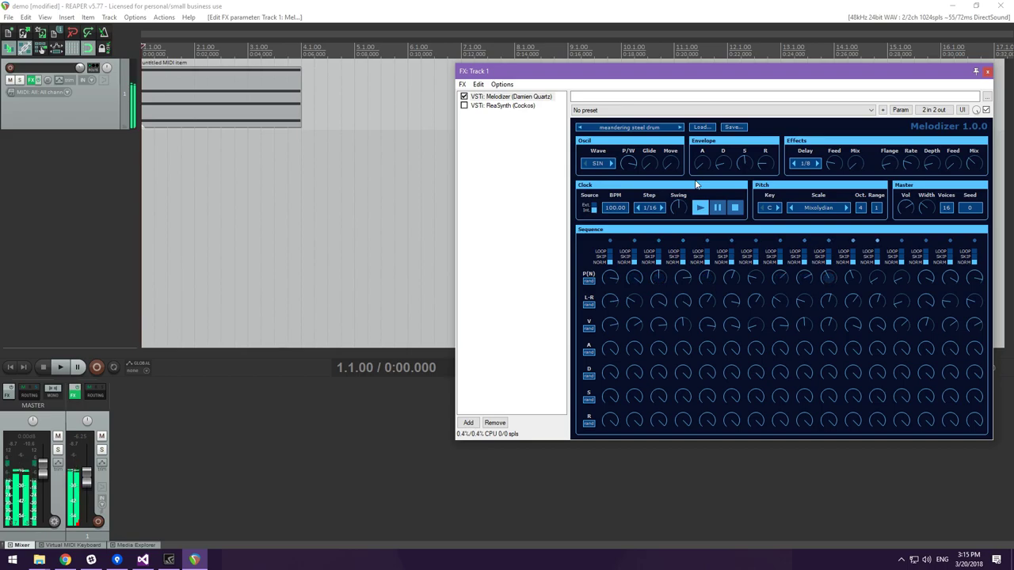
pyautogui.moveTo(632, 165)
pyautogui.moveTo(631, 174)
pyautogui.mouseDown()
pyautogui.moveTo(642, 225)
pyautogui.moveTo(636, 166)
pyautogui.mouseUp()
pyautogui.click(734, 208)
# Step: Load the melancholy violin preset, play its sequence, and stop playback
pyautogui.click(616, 129)
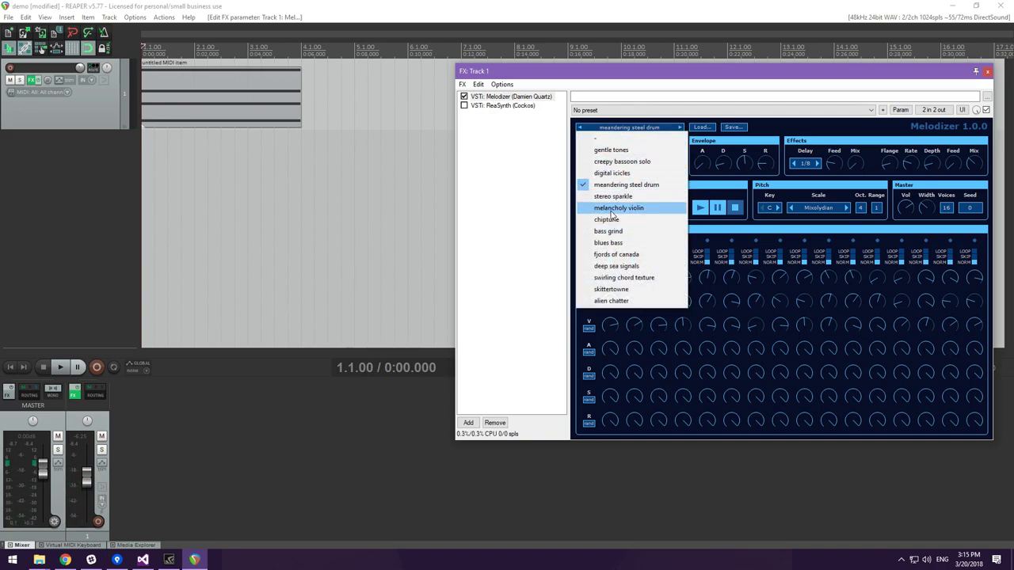
pyautogui.click(680, 208)
pyautogui.click(700, 207)
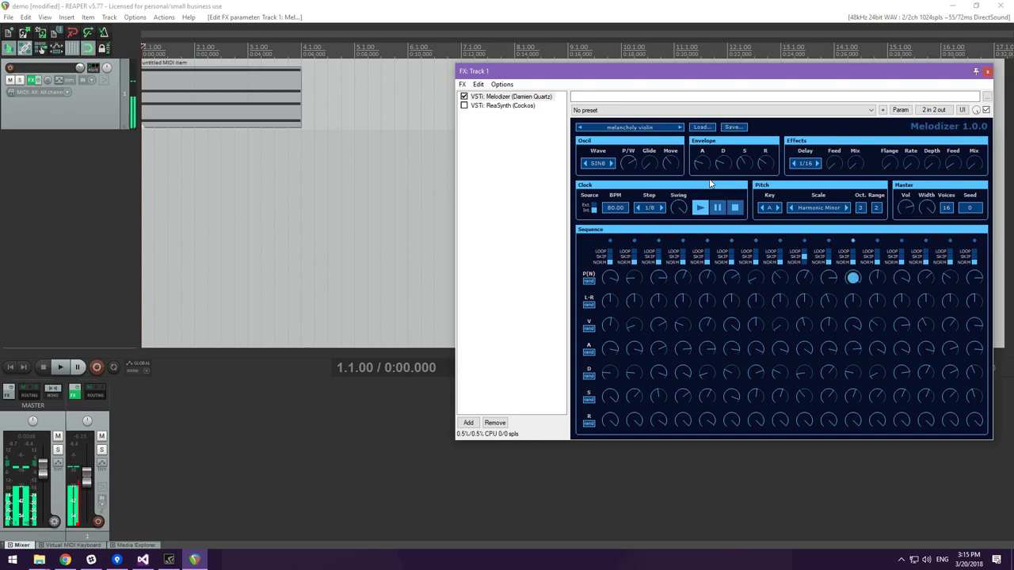
pyautogui.click(737, 208)
# Step: Load the bass grind preset and vary the envelope decay while its sequence plays, pausing at the end
pyautogui.click(640, 125)
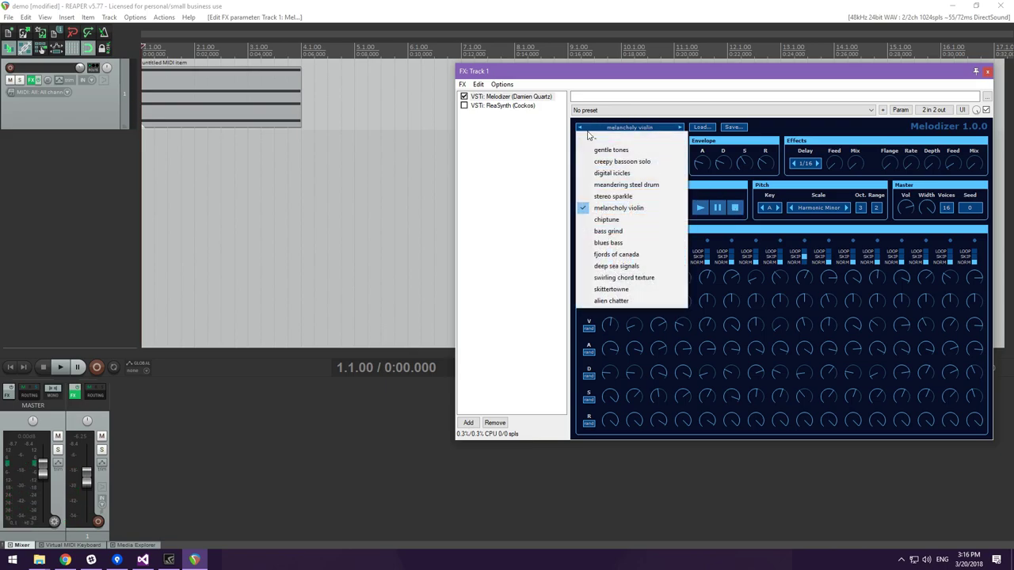
pyautogui.click(608, 231)
pyautogui.click(700, 208)
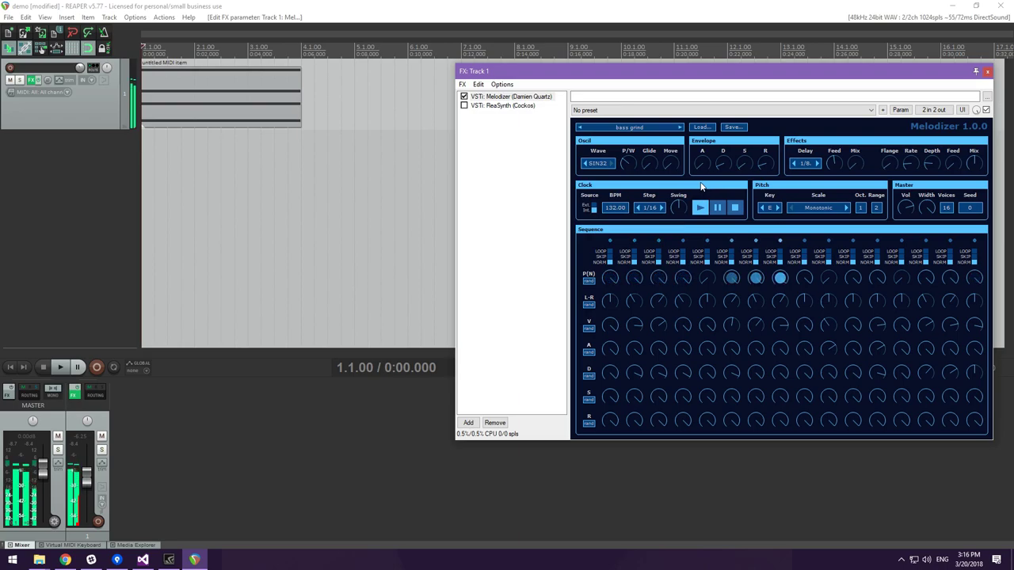
pyautogui.moveTo(709, 172)
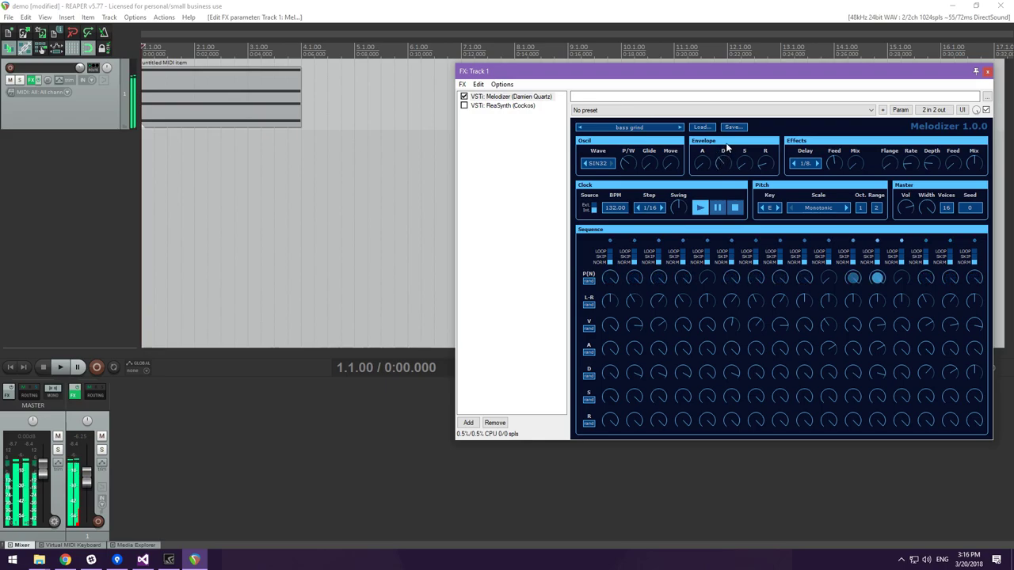
pyautogui.moveTo(726, 166); pyautogui.dragTo(724, 185)
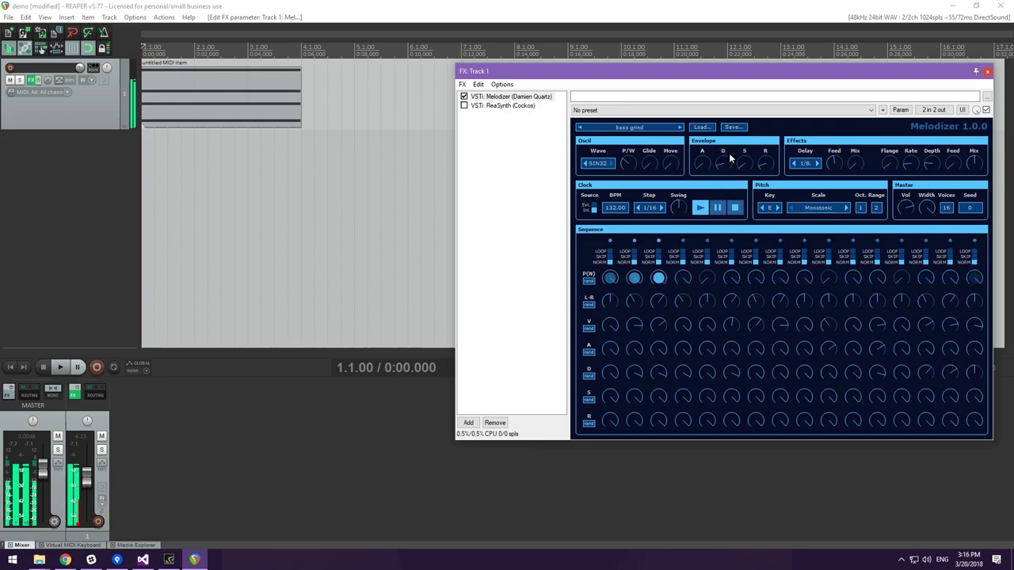
pyautogui.click(716, 208)
# Step: Load the swirling chord texture preset and raise the oscillator pulse width while it plays, pausing at the end
pyautogui.click(630, 127)
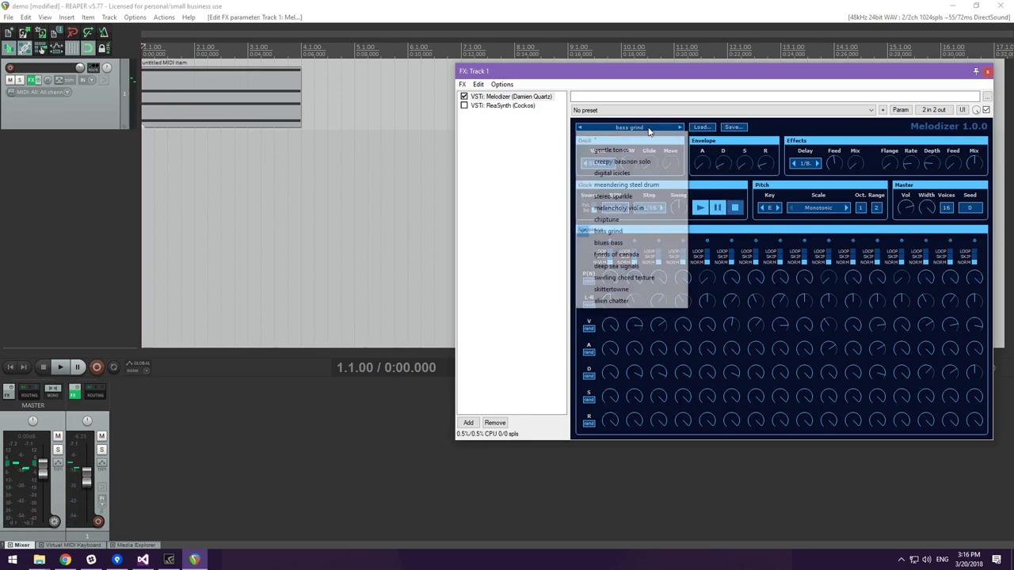
pyautogui.click(616, 278)
pyautogui.click(700, 207)
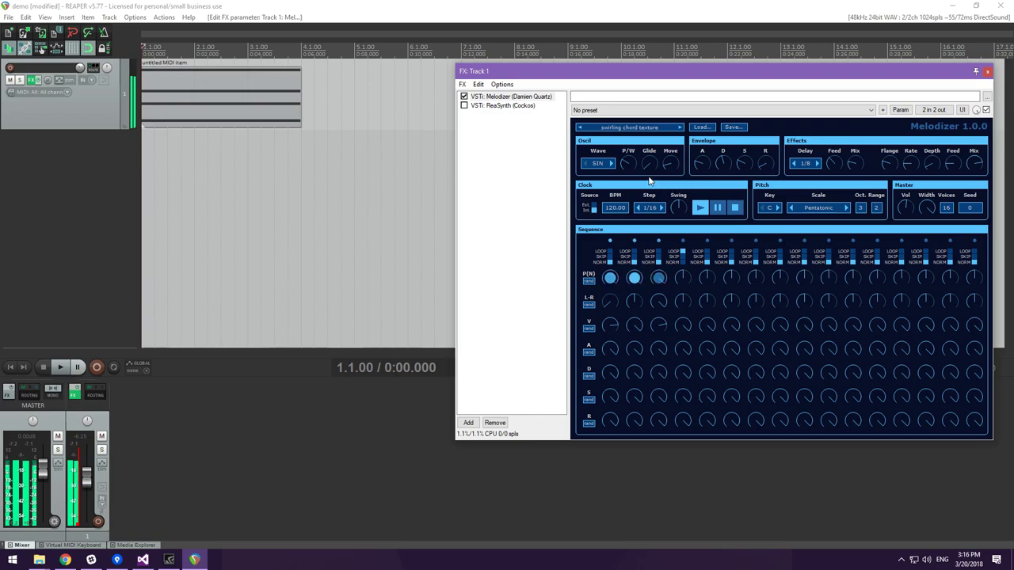
pyautogui.moveTo(649, 166)
pyautogui.moveTo(626, 169); pyautogui.dragTo(628, 163)
pyautogui.moveTo(630, 140); pyautogui.dragTo(632, 130)
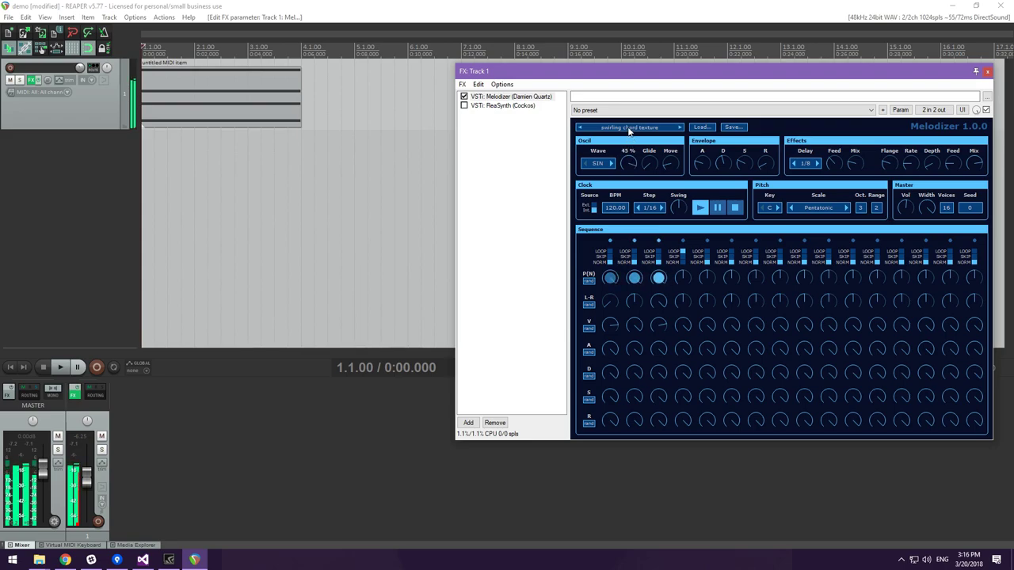
pyautogui.click(716, 208)
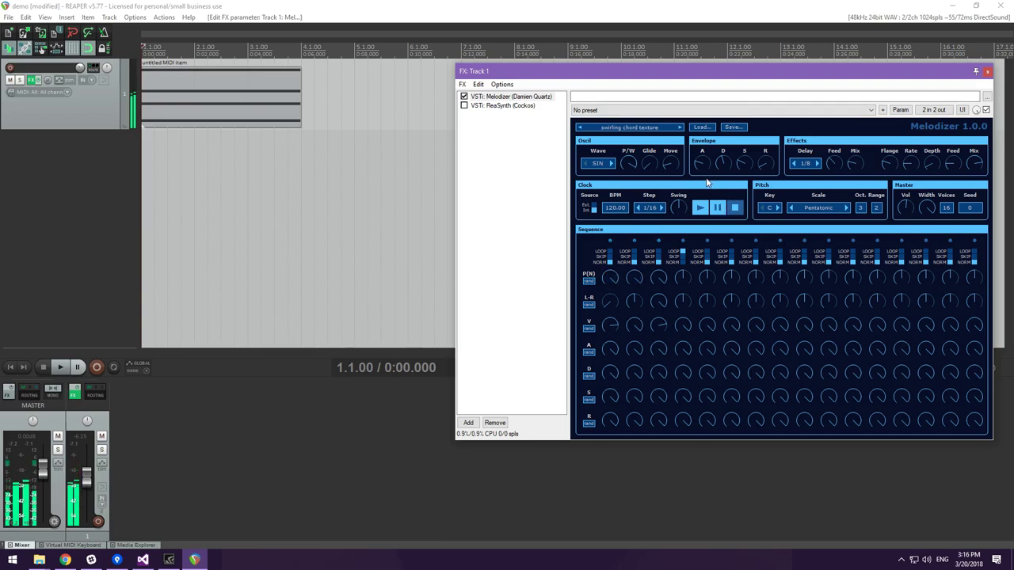
# Step: Load the gentle tones preset again
pyautogui.moveTo(655, 156)
pyautogui.click(638, 128)
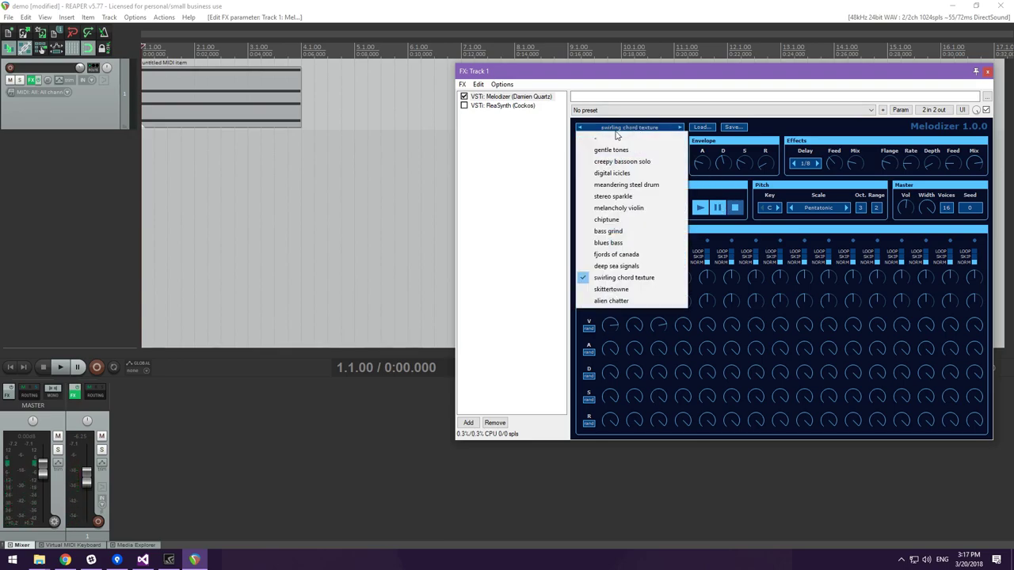
pyautogui.click(609, 150)
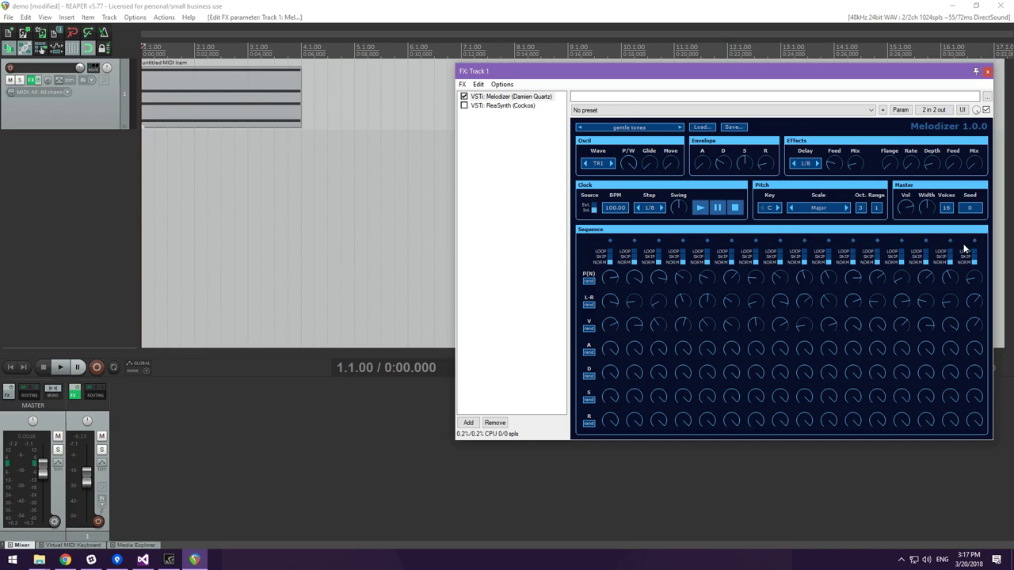
# Step: Examine the note divisions available for the clock's step length, leaving the selection as it is
pyautogui.moveTo(614, 283)
pyautogui.click(649, 209)
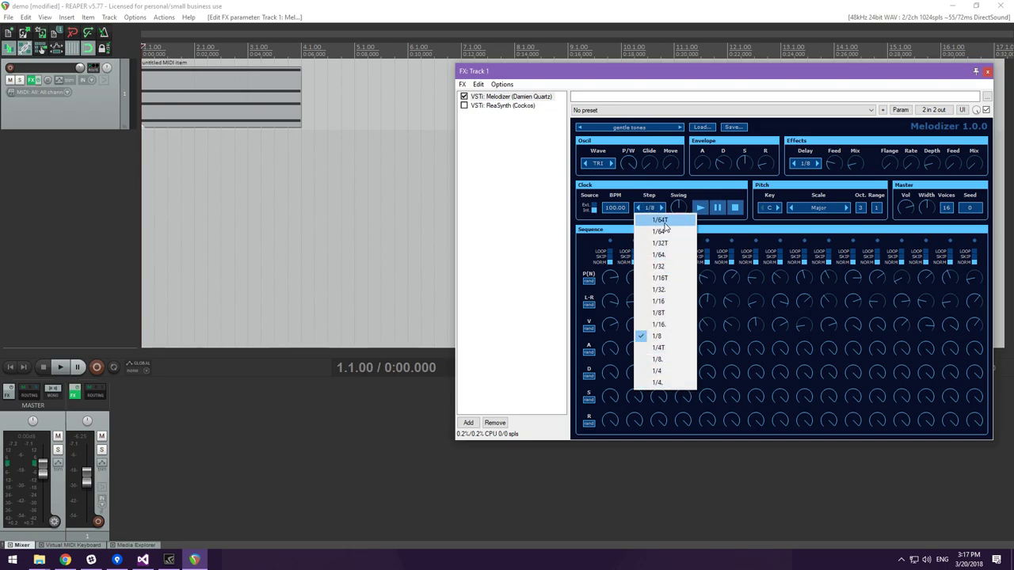
pyautogui.click(590, 250)
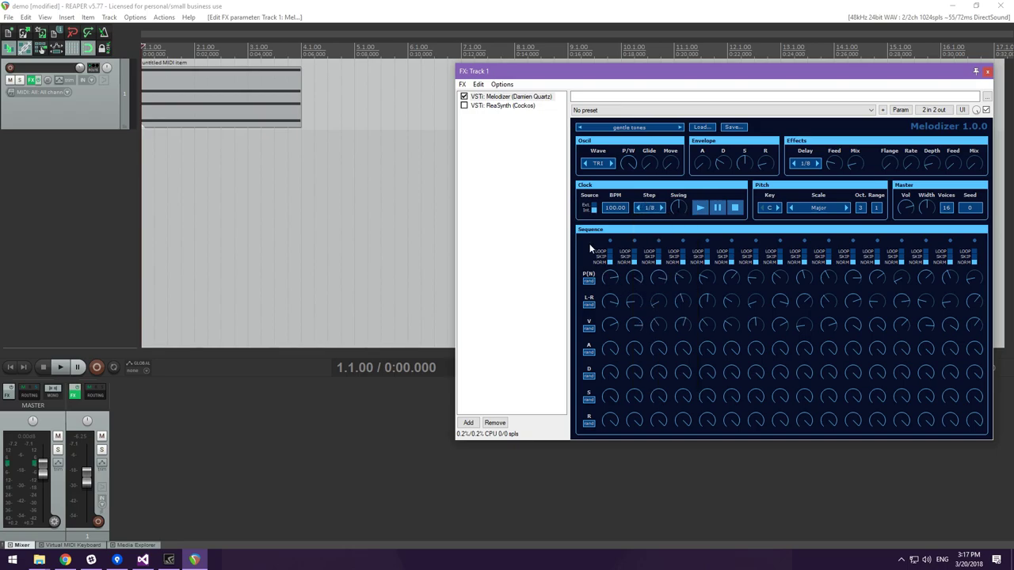
pyautogui.click(654, 206)
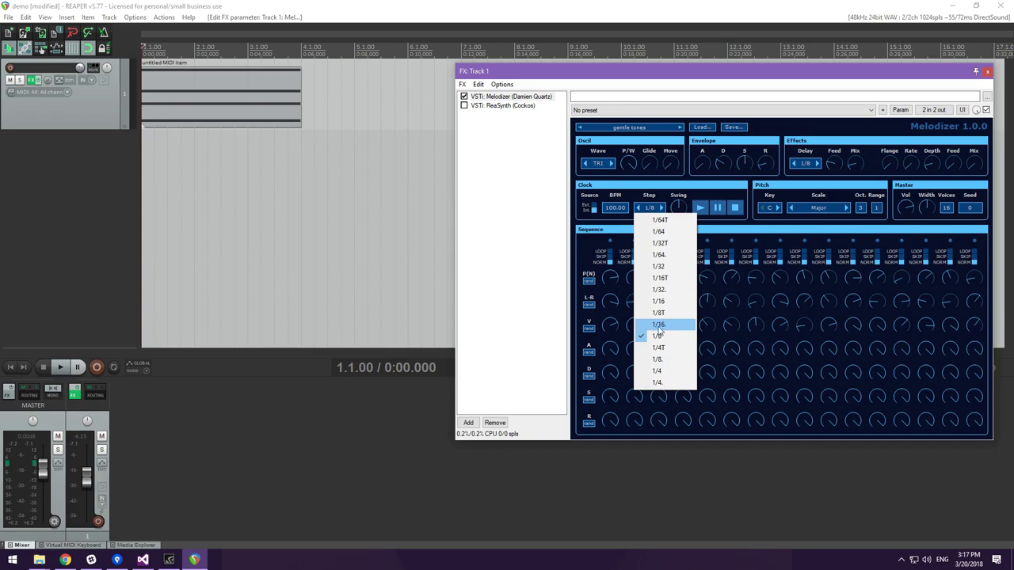
pyautogui.click(704, 190)
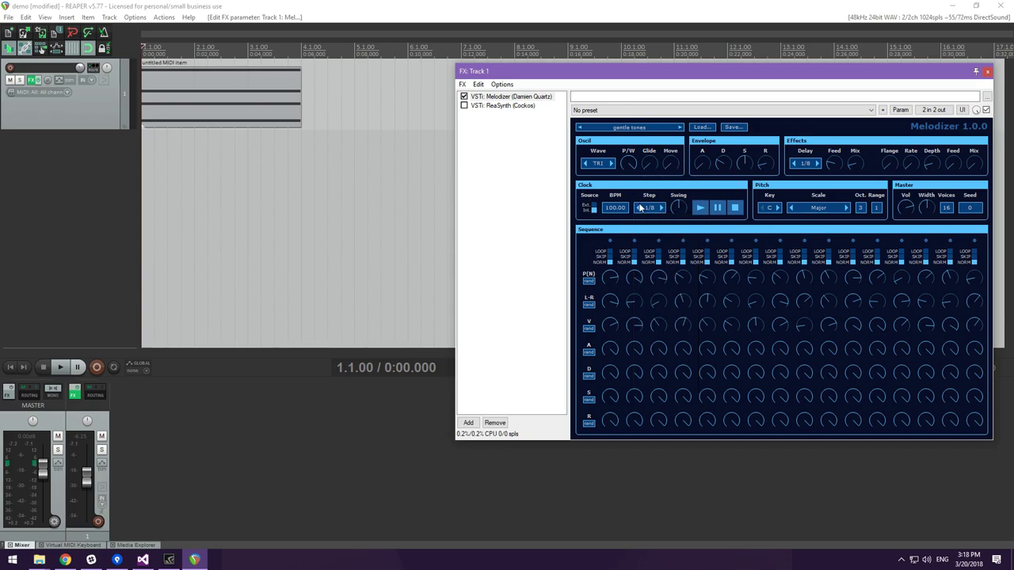
# Step: Raise the clock's swing above centre and play the sequence to hear the effect
pyautogui.moveTo(679, 219); pyautogui.dragTo(679, 210)
pyautogui.moveTo(679, 212); pyautogui.dragTo(678, 209)
pyautogui.click(701, 208)
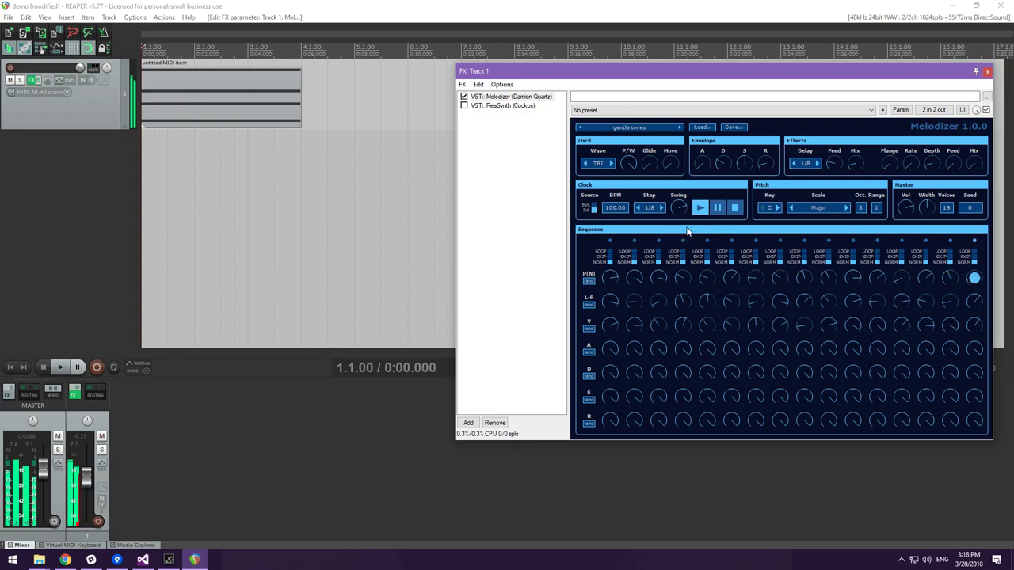
pyautogui.moveTo(688, 212)
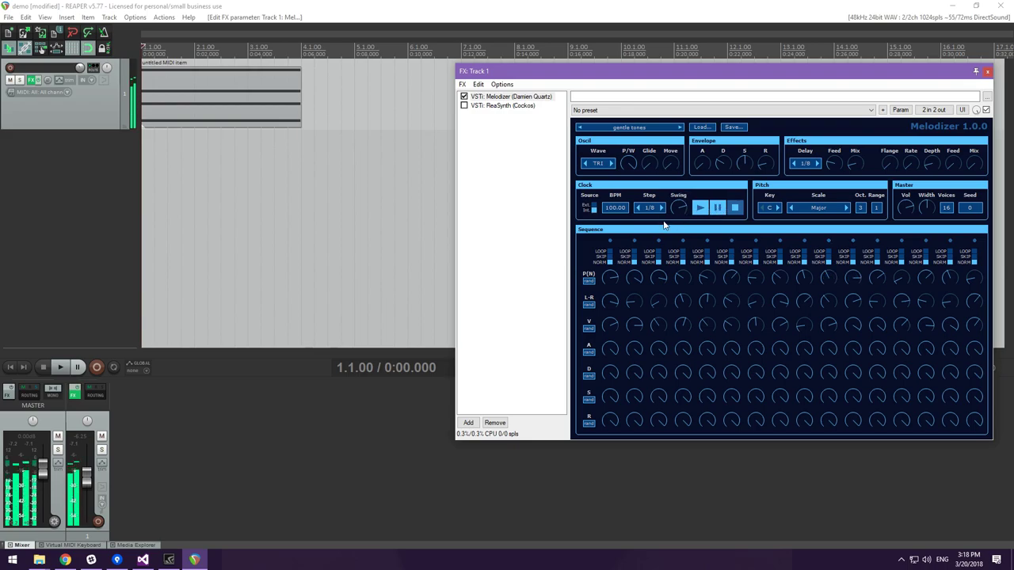
# Step: Lower the clock's swing below centre, play and pause the sequence to compare, and stop playback
pyautogui.moveTo(688, 212); pyautogui.dragTo(682, 225)
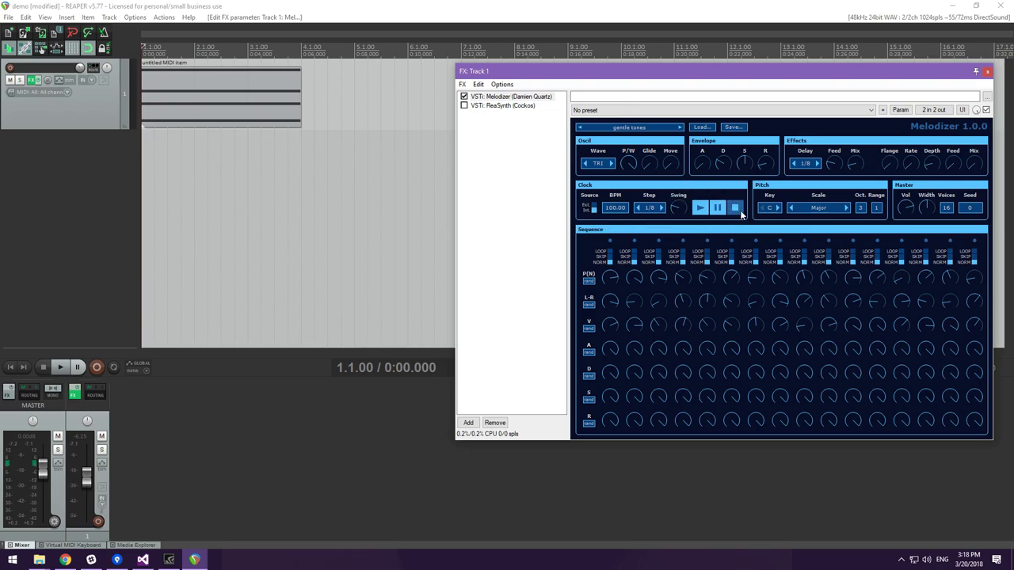
pyautogui.click(700, 208)
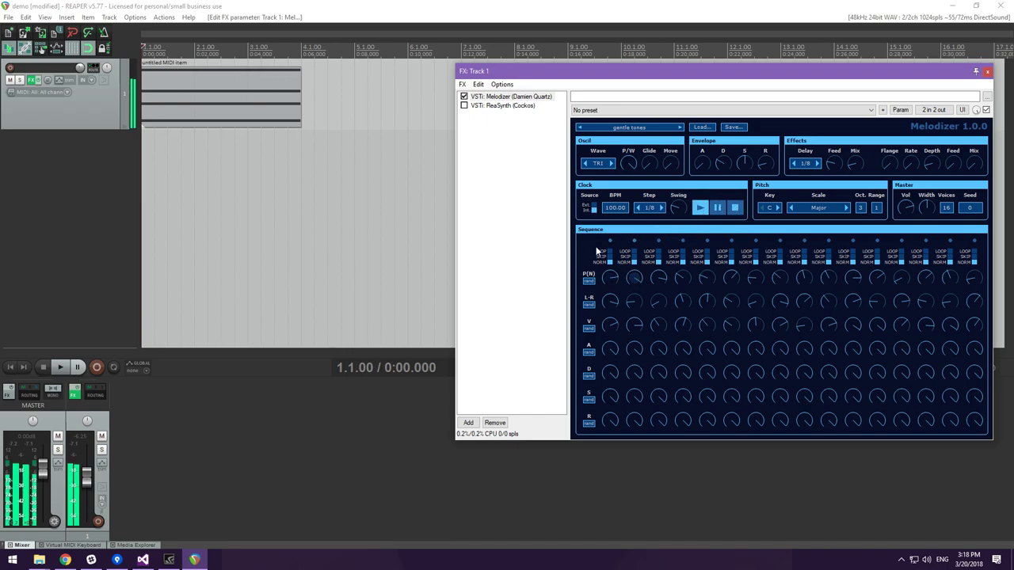
pyautogui.click(717, 209)
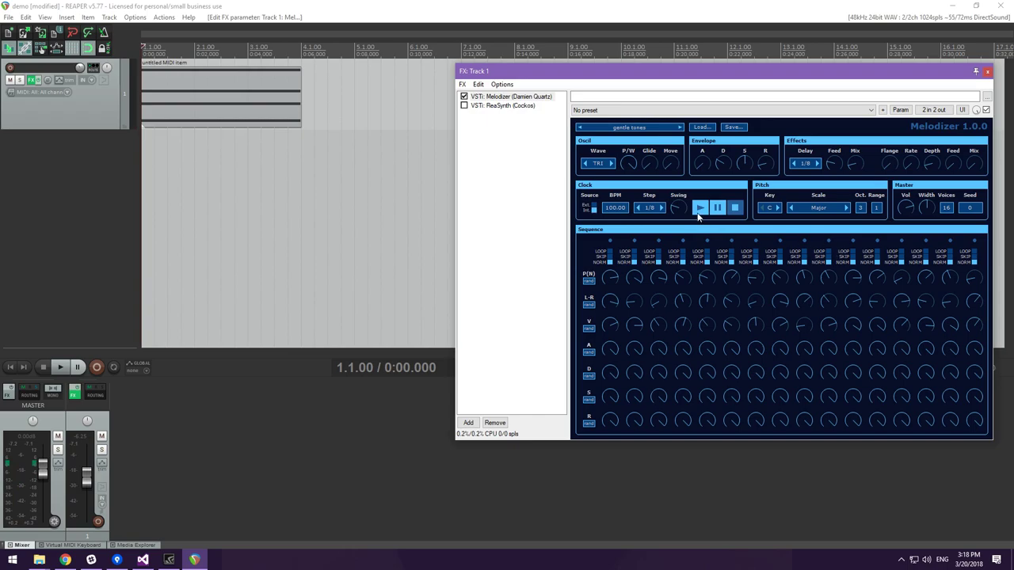
pyautogui.click(707, 211)
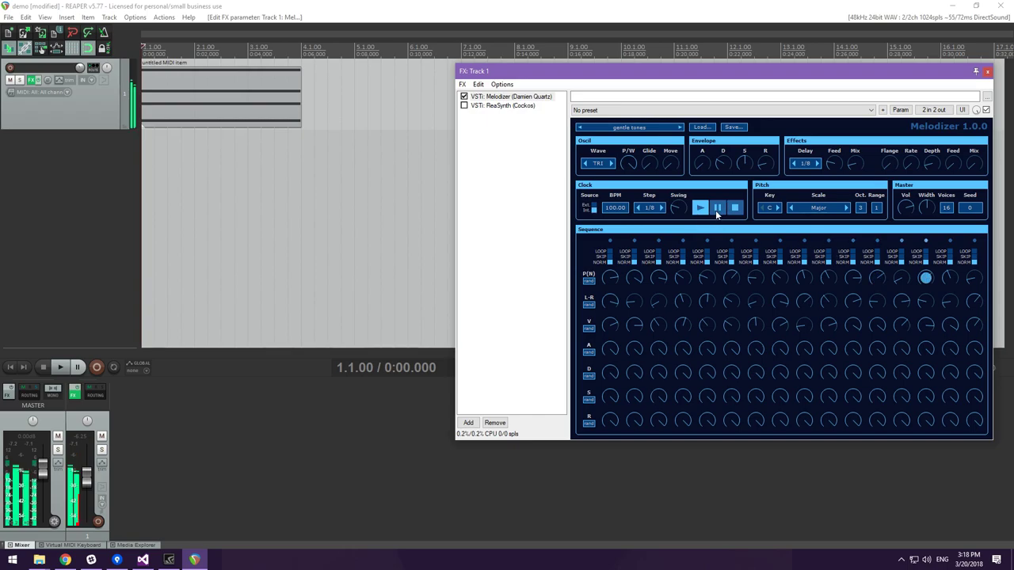
pyautogui.click(705, 210)
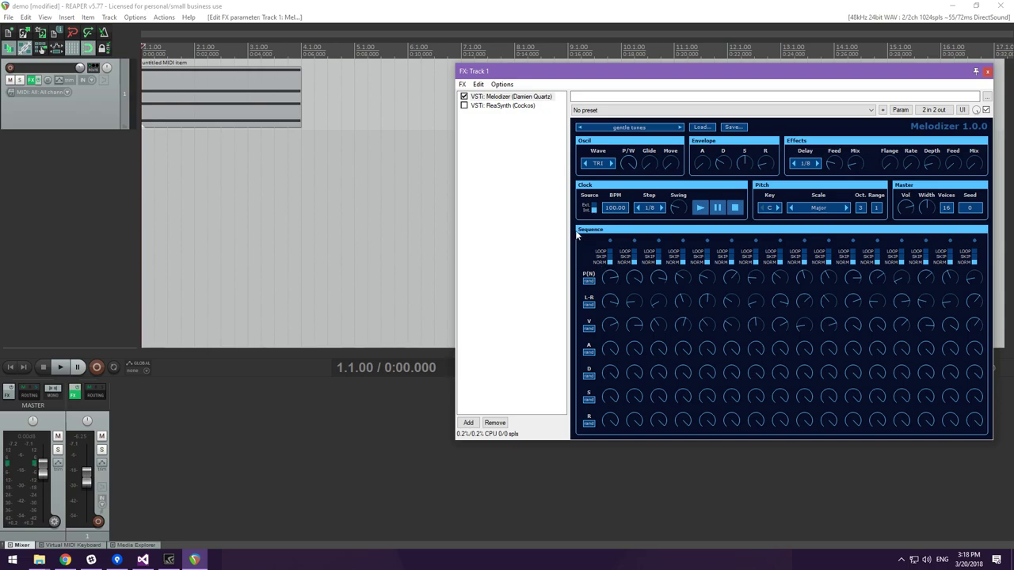
# Step: Switch the clock source to external, move the plugin window aside to check the project tempo, and restore the internal source and window position
pyautogui.doubleClick(618, 207)
pyautogui.click(593, 207)
pyautogui.moveTo(663, 74); pyautogui.dragTo(802, 74)
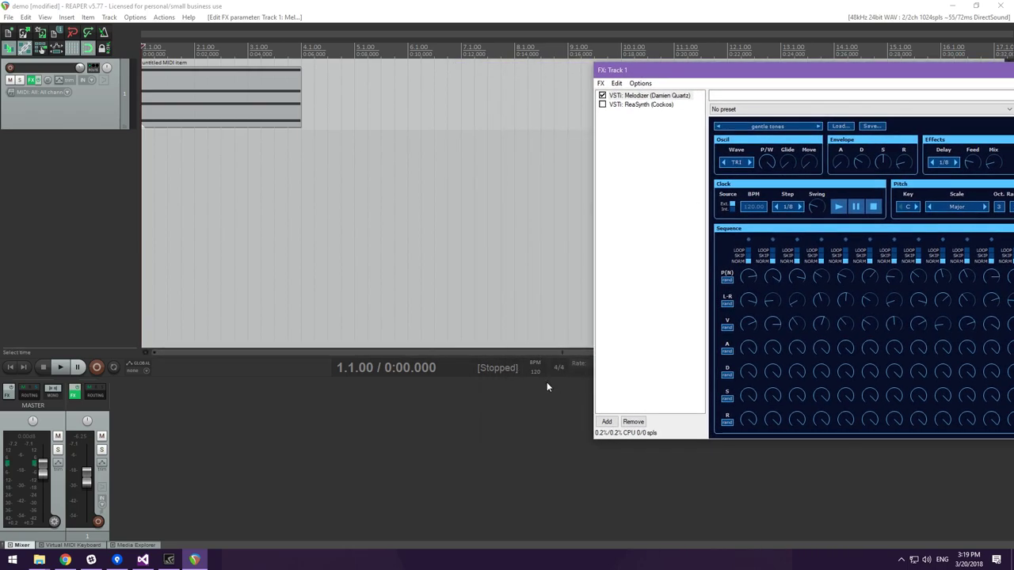
pyautogui.moveTo(788, 80); pyautogui.dragTo(658, 80)
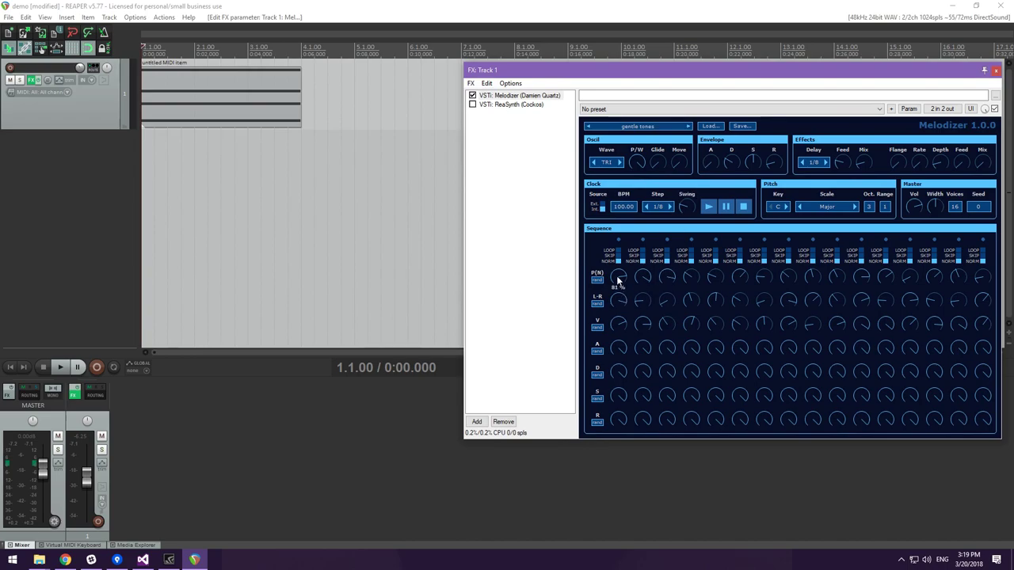
# Step: Examine the scales available in the pitch settings, leaving the selection at Major
pyautogui.moveTo(620, 277)
pyautogui.click(831, 207)
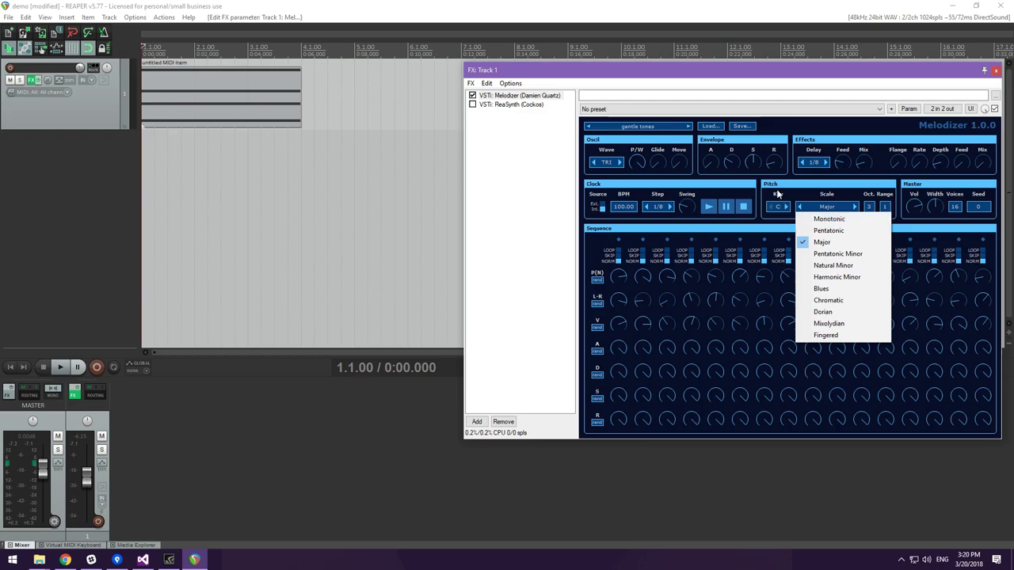
pyautogui.click(847, 190)
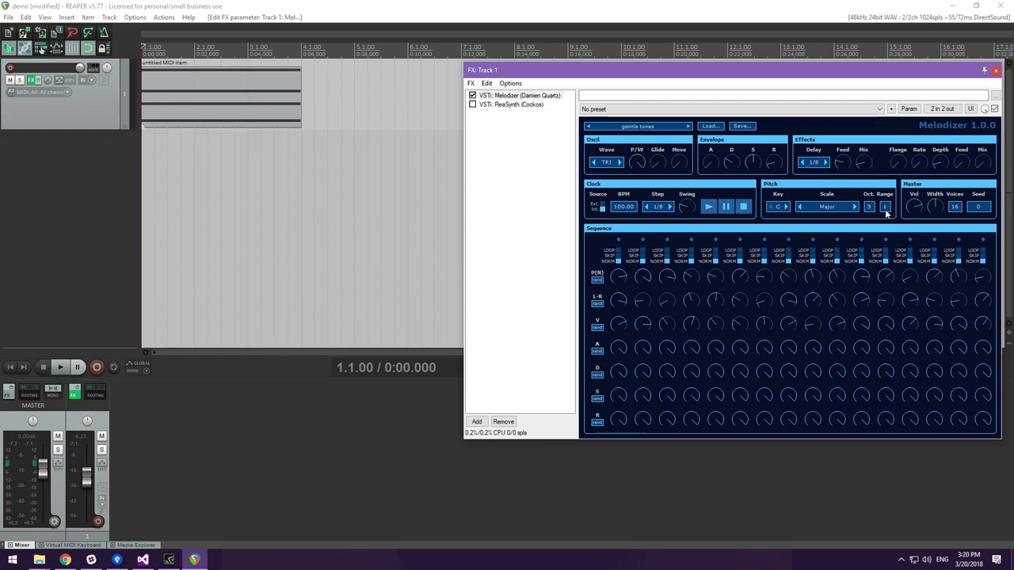
# Step: Set the pitch octave to 4 and the range to 2, and play the sequence
pyautogui.scroll(9, 887, 208)
pyautogui.scroll(-3, 885, 212)
pyautogui.scroll(1, 873, 210)
pyautogui.click(704, 208)
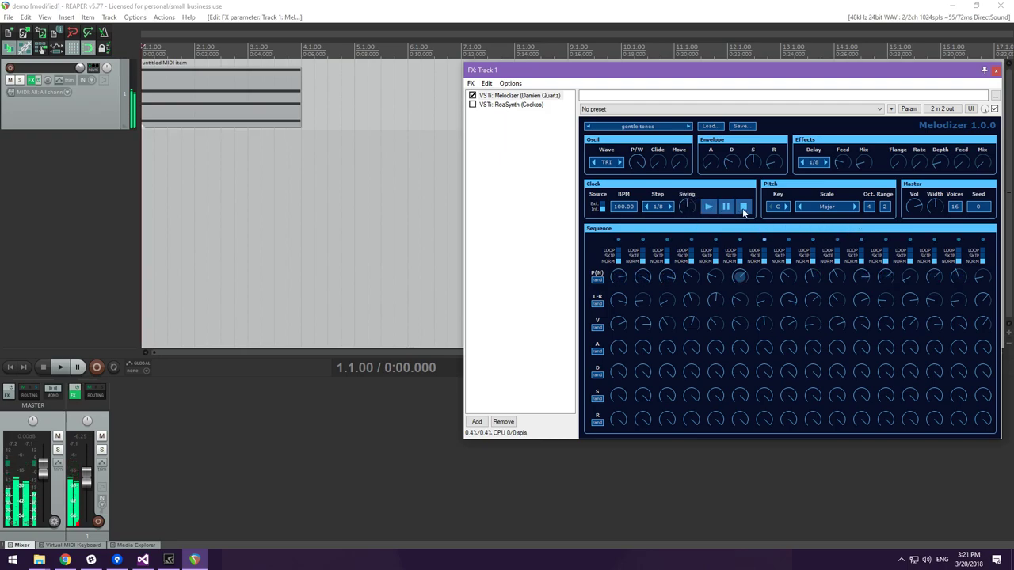
# Step: Set the pitch range to 1, play the sequence to compare, and pause it
pyautogui.scroll(-1, 884, 210)
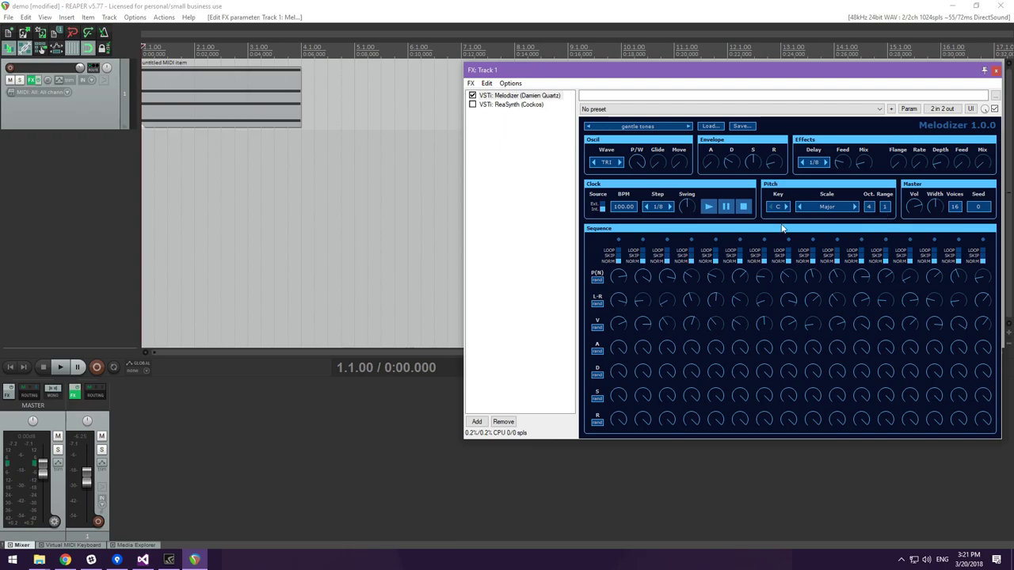
pyautogui.click(709, 207)
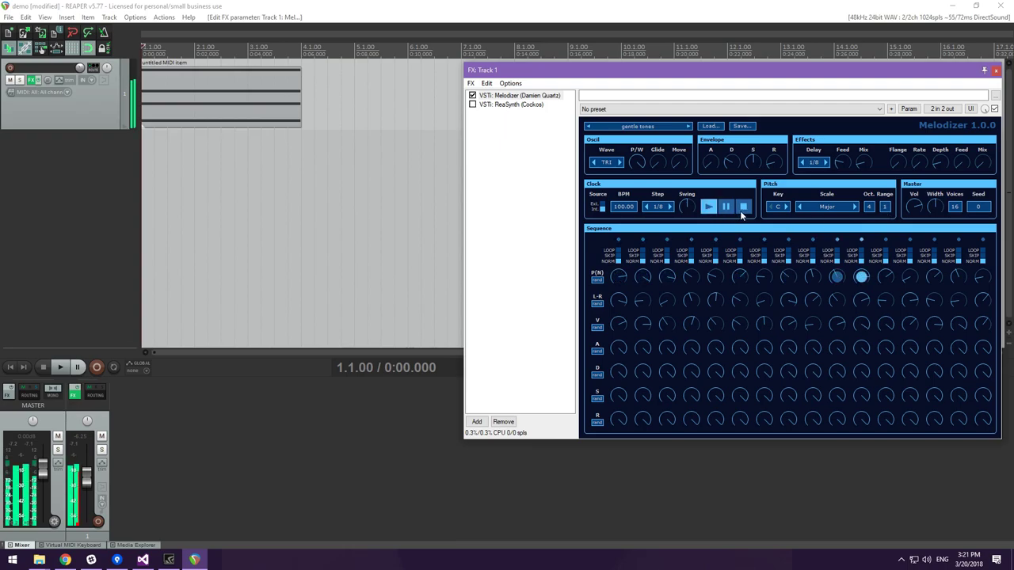
pyautogui.click(728, 209)
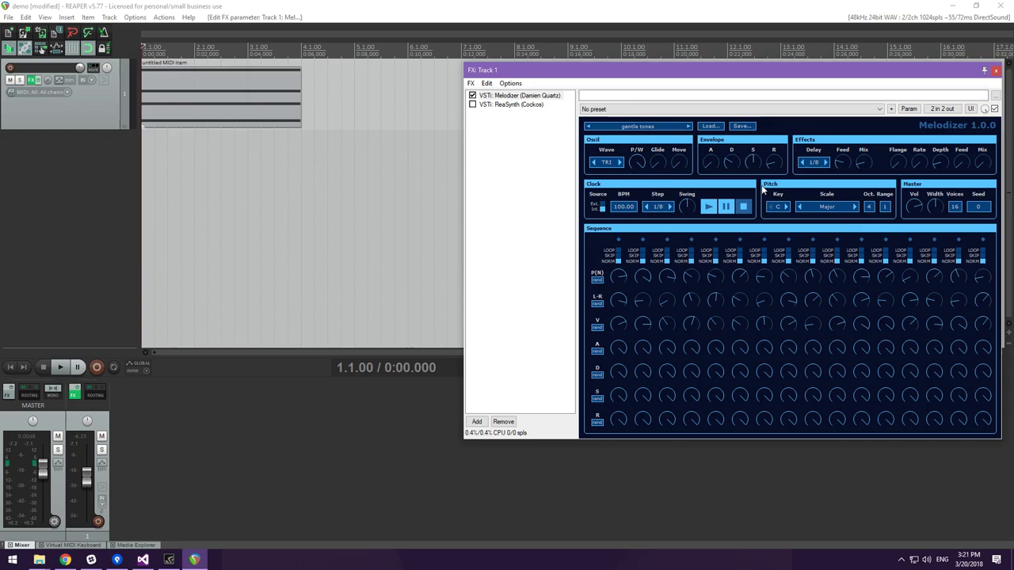
# Step: Open the master seed value for editing, close it without a new value, and stop playback
pyautogui.click(984, 208)
pyautogui.press('Return')
pyautogui.click(744, 208)
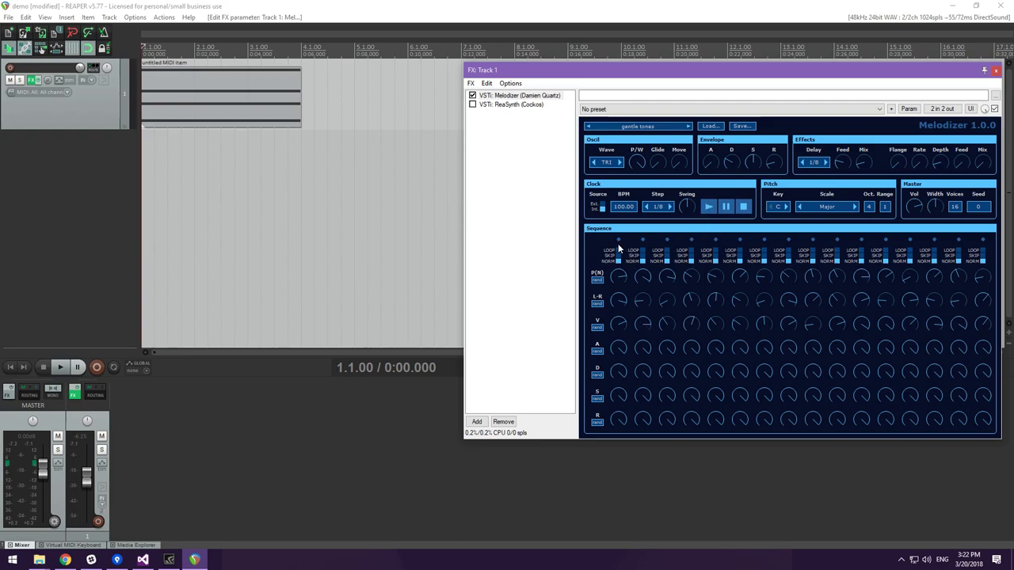
# Step: Play the gentle tones sequence several times from the start with the seed at 0, and stop it
pyautogui.click(709, 208)
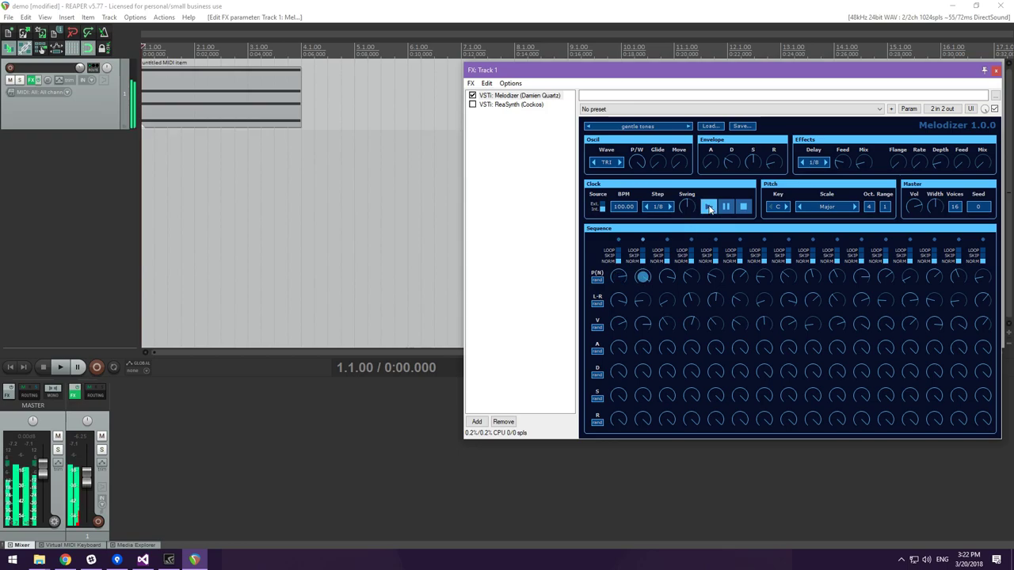
pyautogui.click(707, 208)
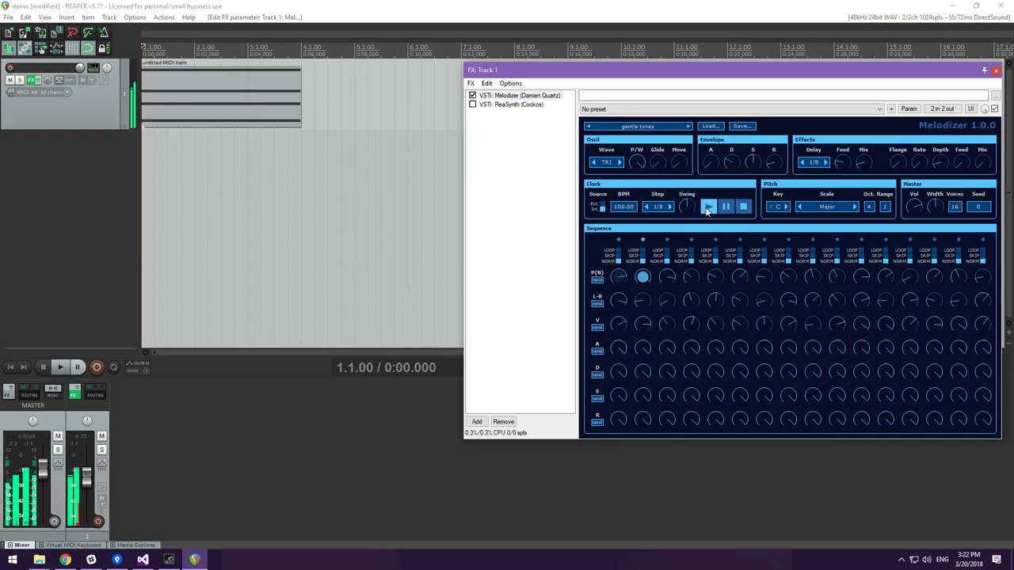
pyautogui.click(745, 207)
pyautogui.click(709, 208)
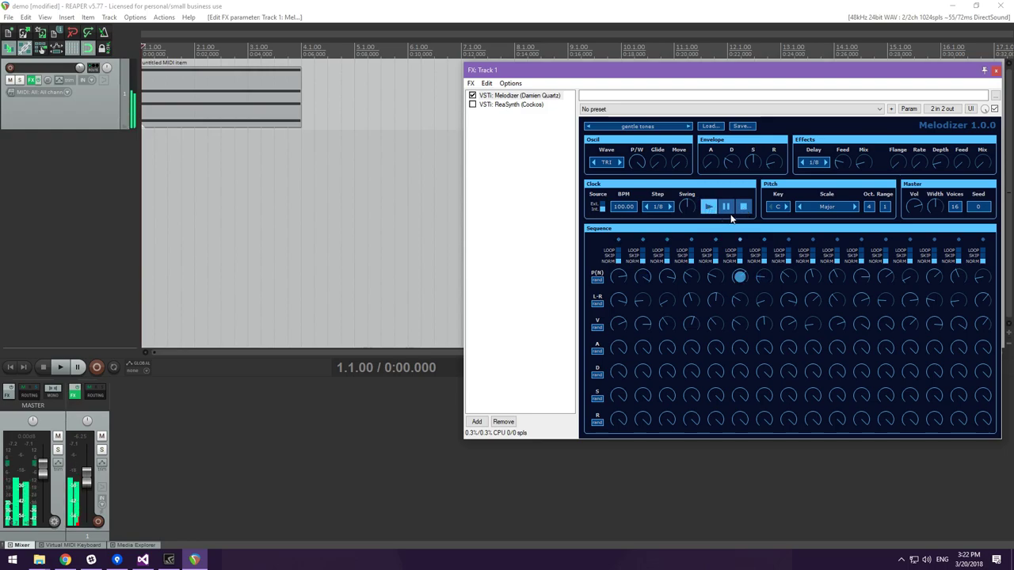
pyautogui.click(744, 207)
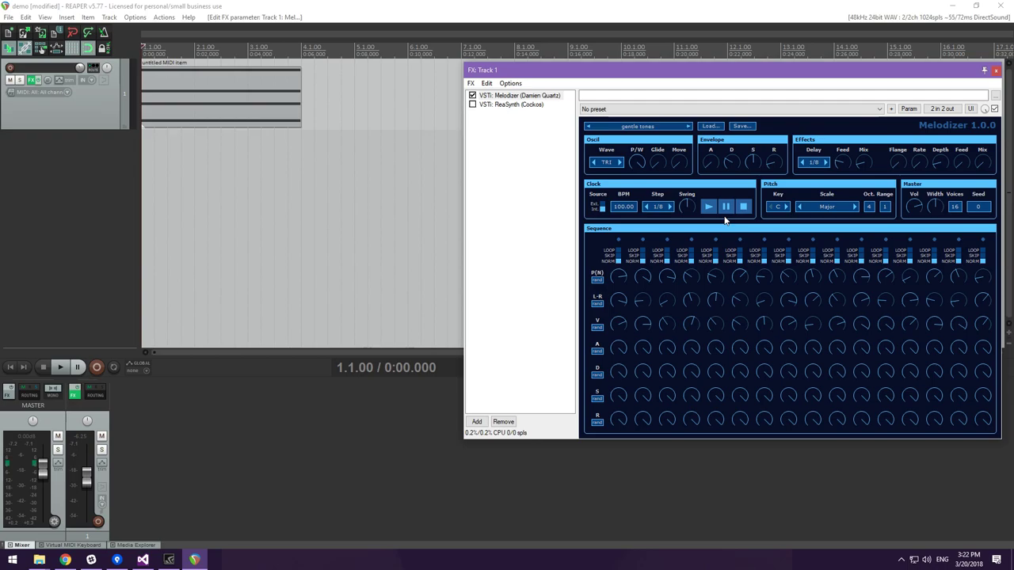
# Step: Set the master seed to 123, play the sequence twice from the start to compare, and stop it
pyautogui.click(982, 208)
pyautogui.write('123')
pyautogui.click(709, 206)
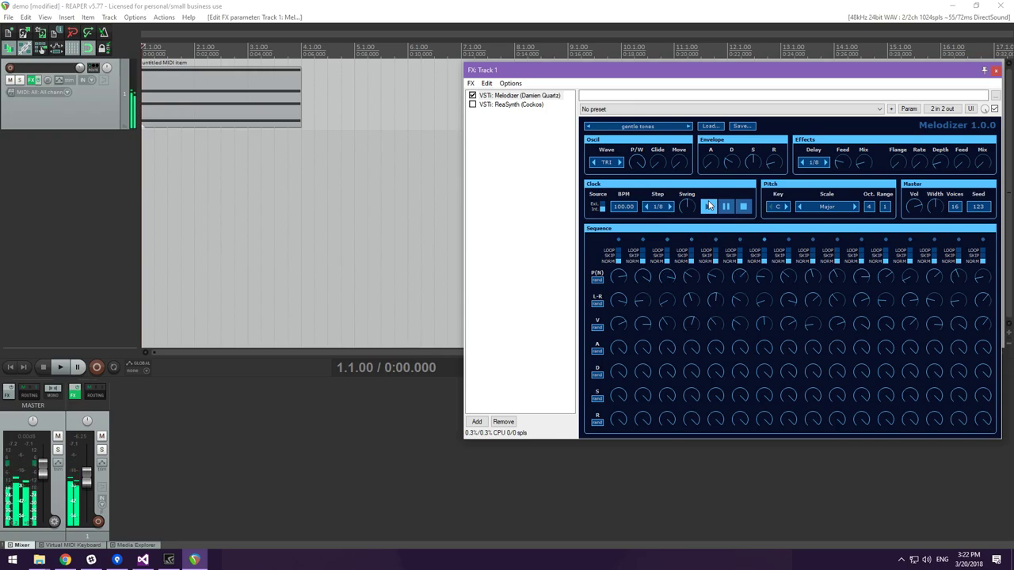
pyautogui.click(741, 208)
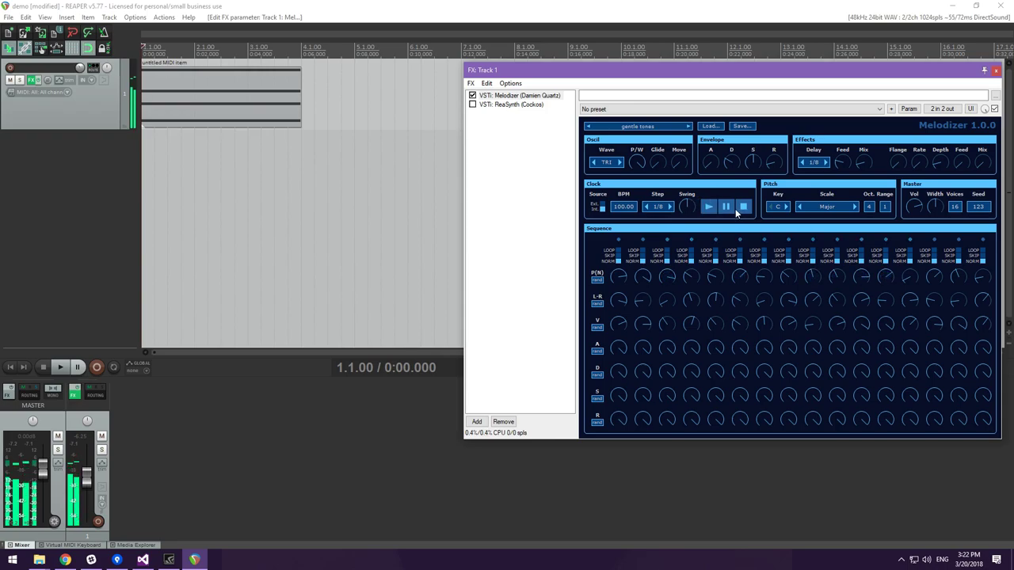
pyautogui.click(709, 207)
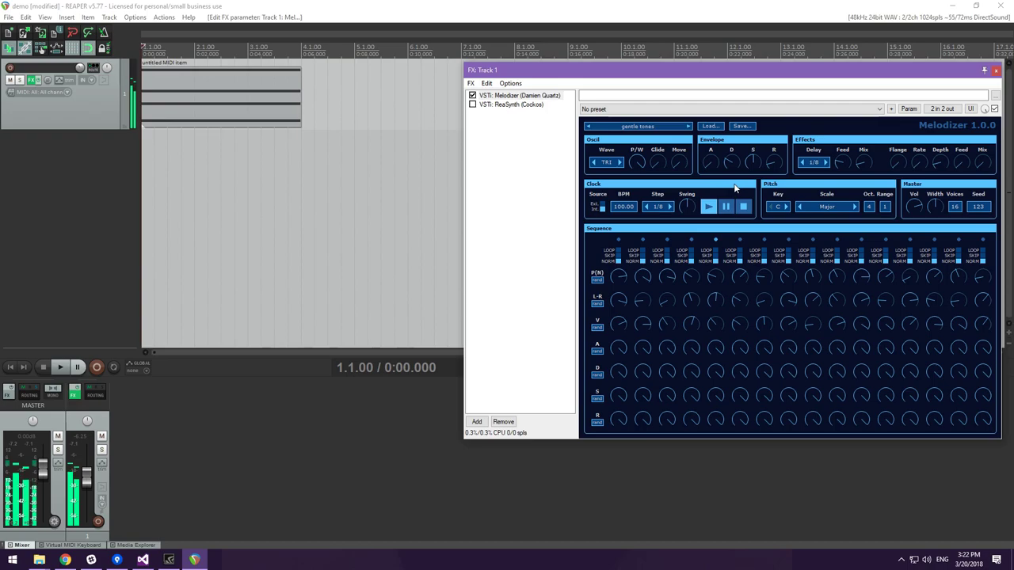
pyautogui.click(743, 207)
# Step: Set the master seed to 512, play the sequence, and stop it
pyautogui.click(986, 209)
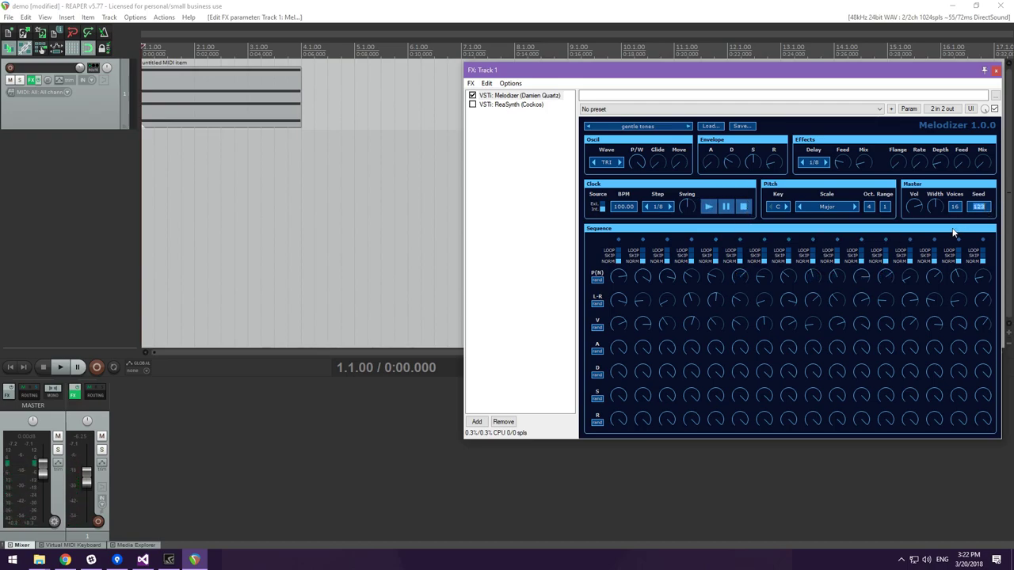
pyautogui.write('512')
pyautogui.click(708, 206)
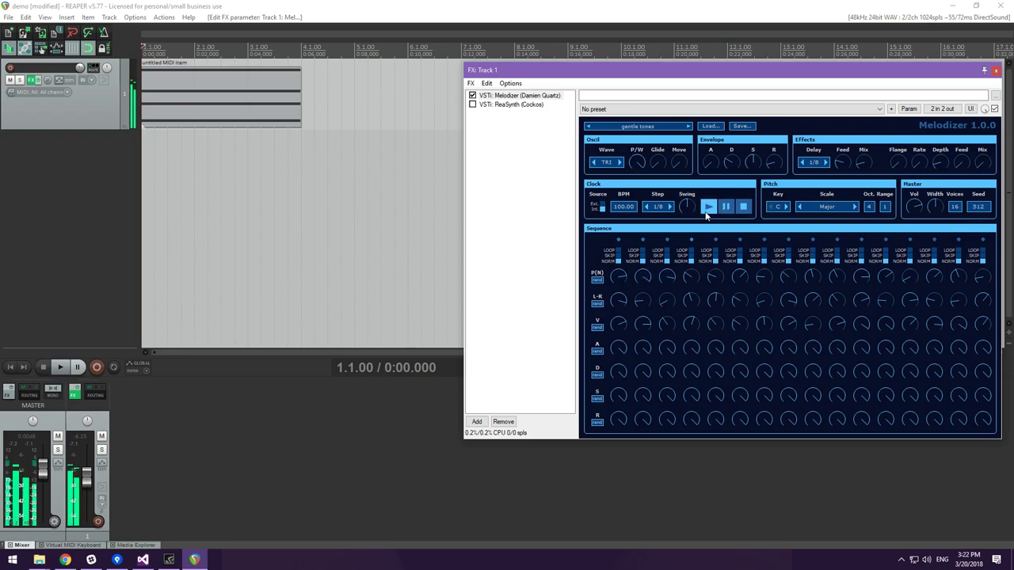
pyautogui.click(745, 207)
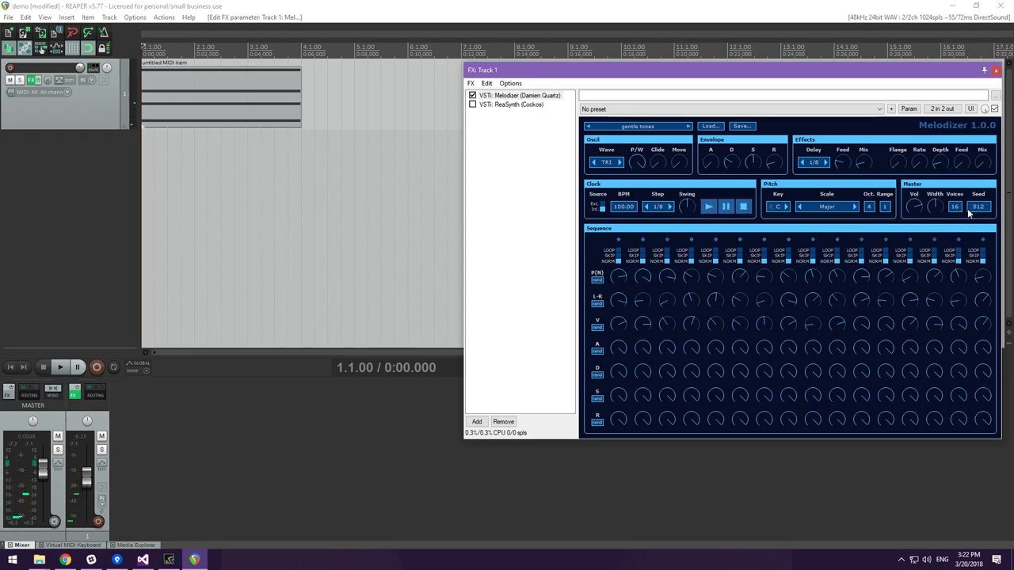
# Step: Set the master seed to 1024, play the sequence, and stop it
pyautogui.write('1024')
pyautogui.click(707, 209)
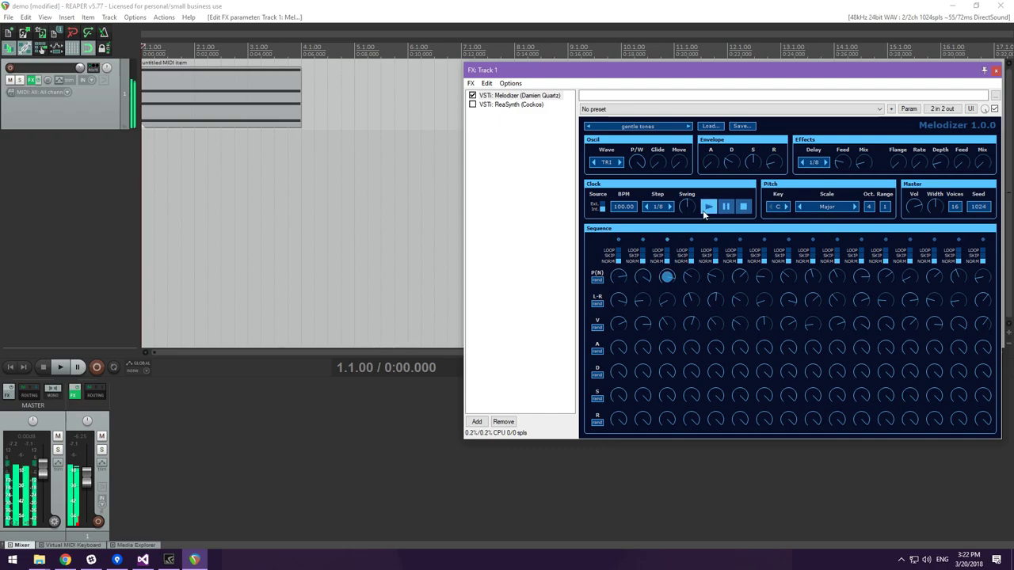
pyautogui.click(744, 208)
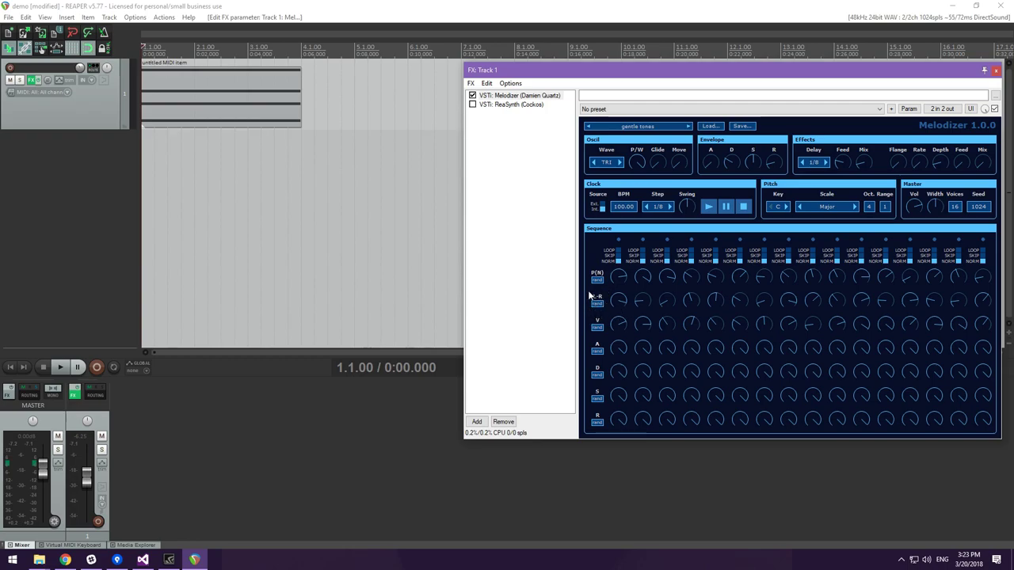
# Step: Adjust the L-R panning of the first two sequence steps and the master stereo width
pyautogui.moveTo(618, 298)
pyautogui.moveTo(617, 301); pyautogui.dragTo(536, 301)
pyautogui.moveTo(642, 301); pyautogui.dragTo(678, 309)
pyautogui.moveTo(934, 210)
pyautogui.mouseDown()
pyautogui.moveTo(941, 183)
pyautogui.moveTo(938, 208)
pyautogui.mouseUp()
# Step: Adjust the velocity (V) of the first sequence step
pyautogui.moveTo(740, 279)
pyautogui.moveTo(622, 324); pyautogui.dragTo(620, 319)
pyautogui.moveTo(619, 327); pyautogui.dragTo(623, 375)
pyautogui.scroll(1, 753, 164)
pyautogui.moveTo(620, 333)
# Step: Raise the envelope attack and adjust the attack (A) amount of the first sequence step
pyautogui.moveTo(712, 164)
pyautogui.moveTo(614, 427)
pyautogui.moveTo(623, 370)
pyautogui.moveTo(714, 158); pyautogui.dragTo(716, 142)
pyautogui.moveTo(616, 355)
pyautogui.scroll(2, 617, 351)
# Step: Load the bass grind preset and randomize the decay (D) row of its sequence
pyautogui.click(651, 129)
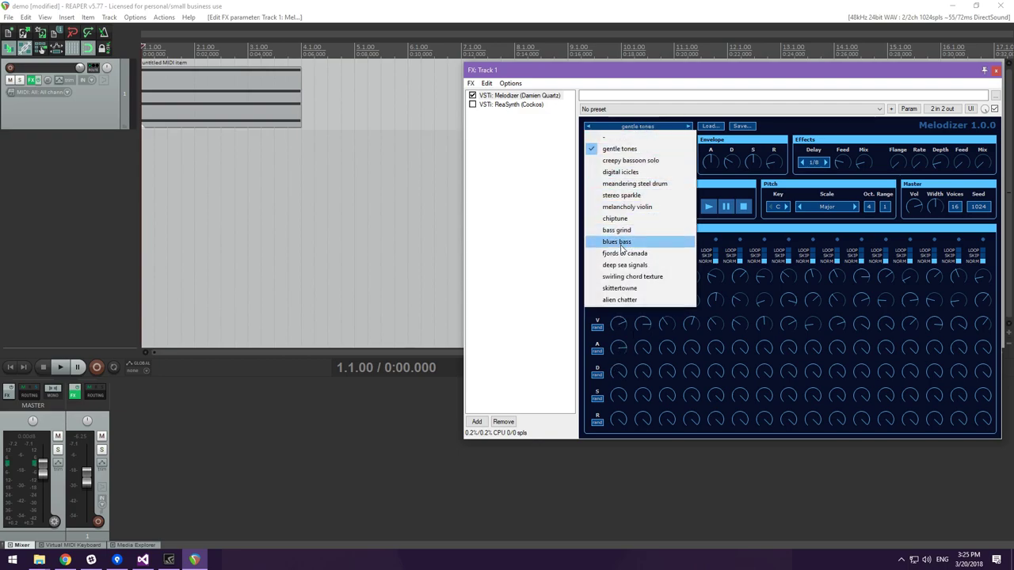
pyautogui.click(614, 231)
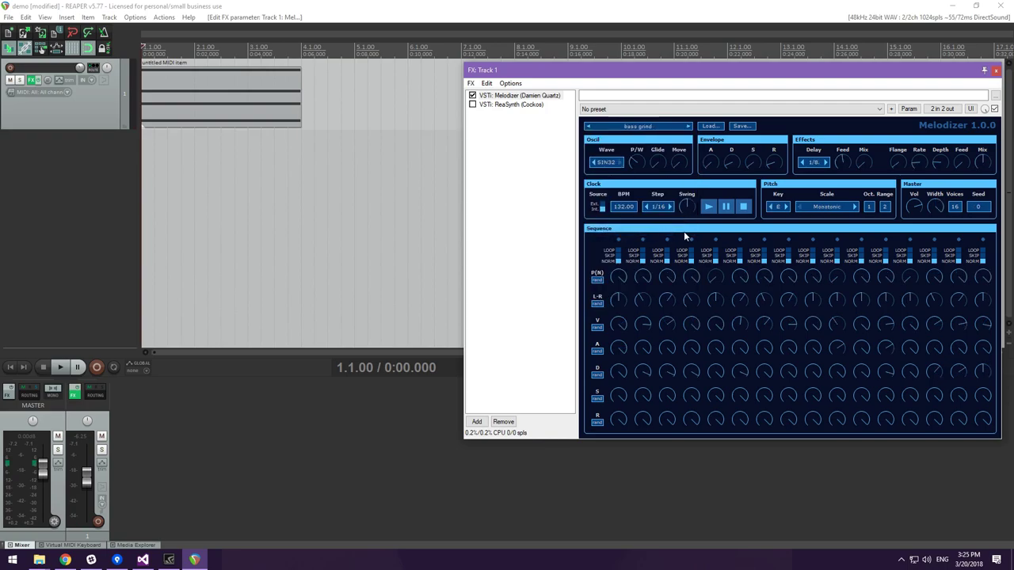
pyautogui.click(598, 376)
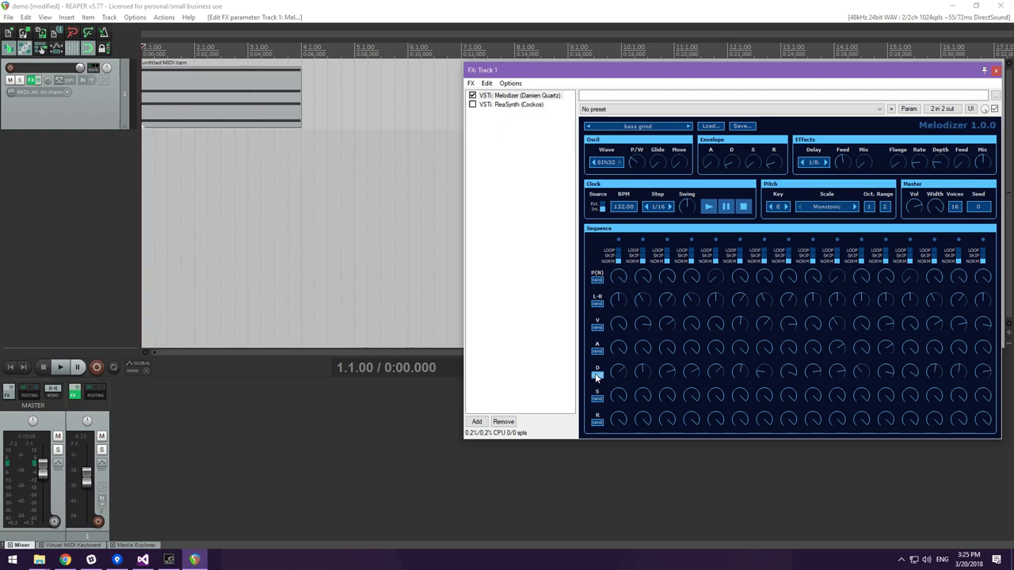
# Step: Play the sequence, randomize the decay row again while listening, and pause playback
pyautogui.click(707, 207)
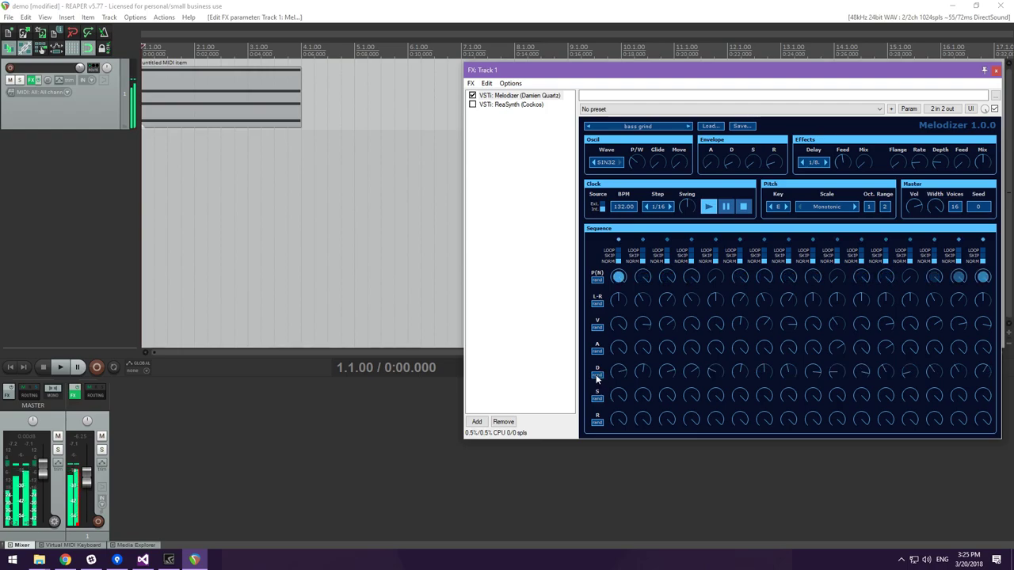
pyautogui.moveTo(769, 163)
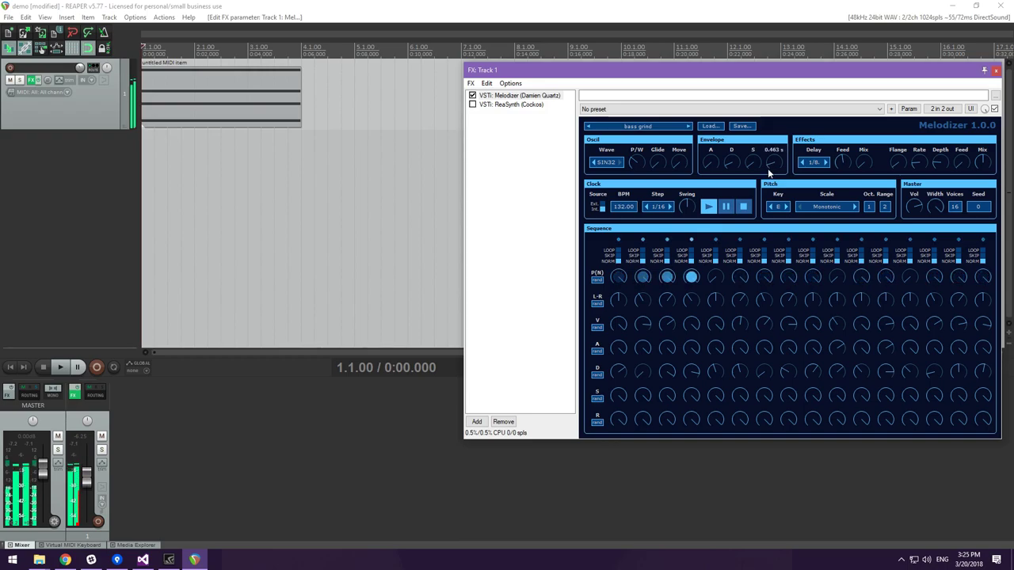
pyautogui.click(595, 376)
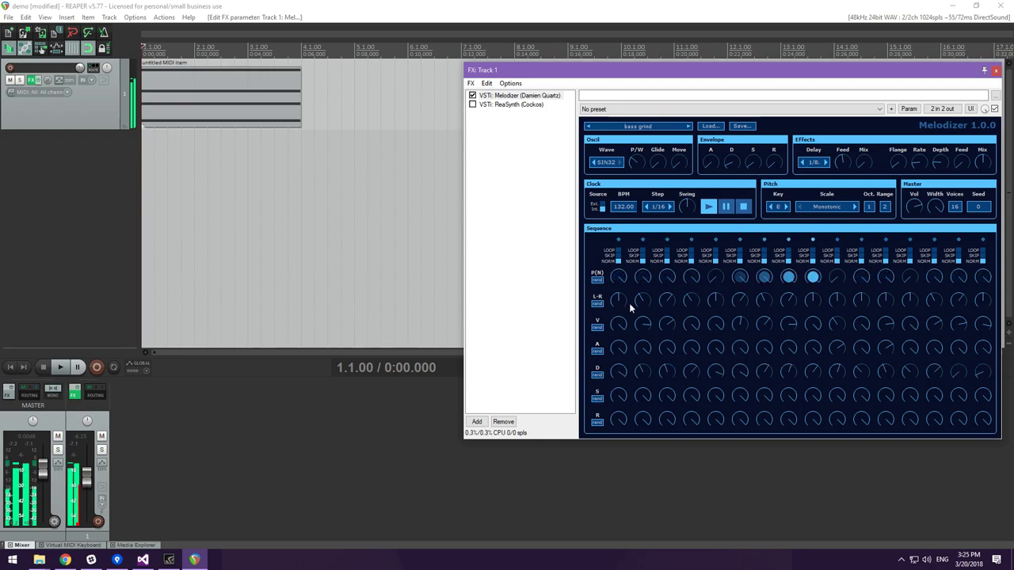
pyautogui.click(727, 206)
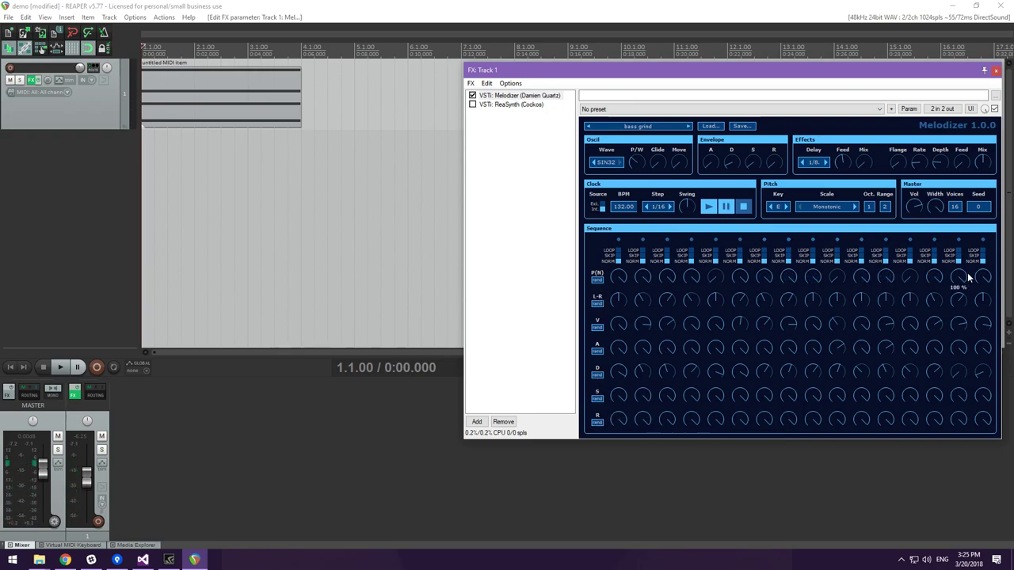
# Step: Randomize the L-R panning row, set the fifth step to SKIP, and play the sequence briefly before pausing it
pyautogui.click(597, 305)
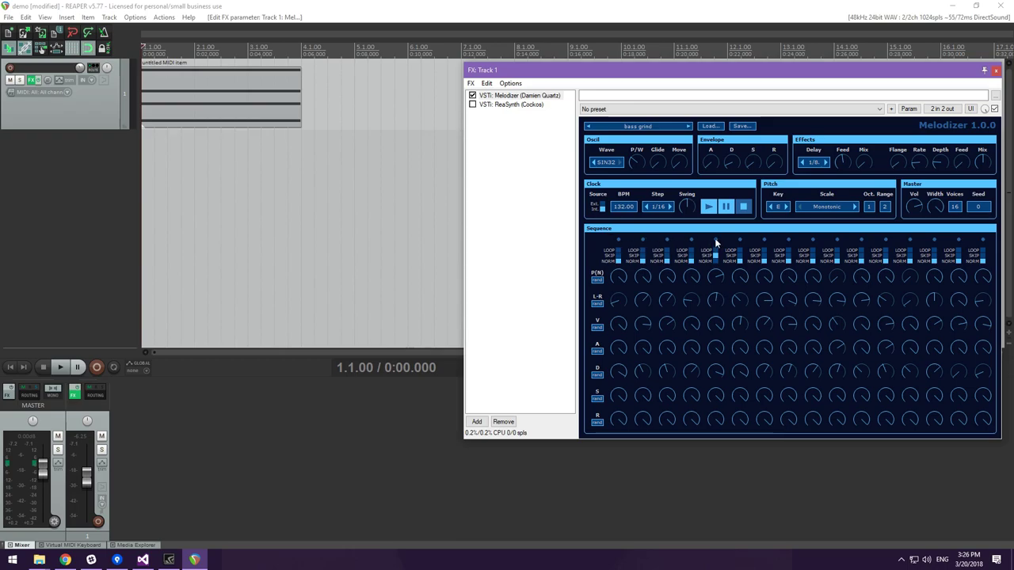
pyautogui.click(725, 207)
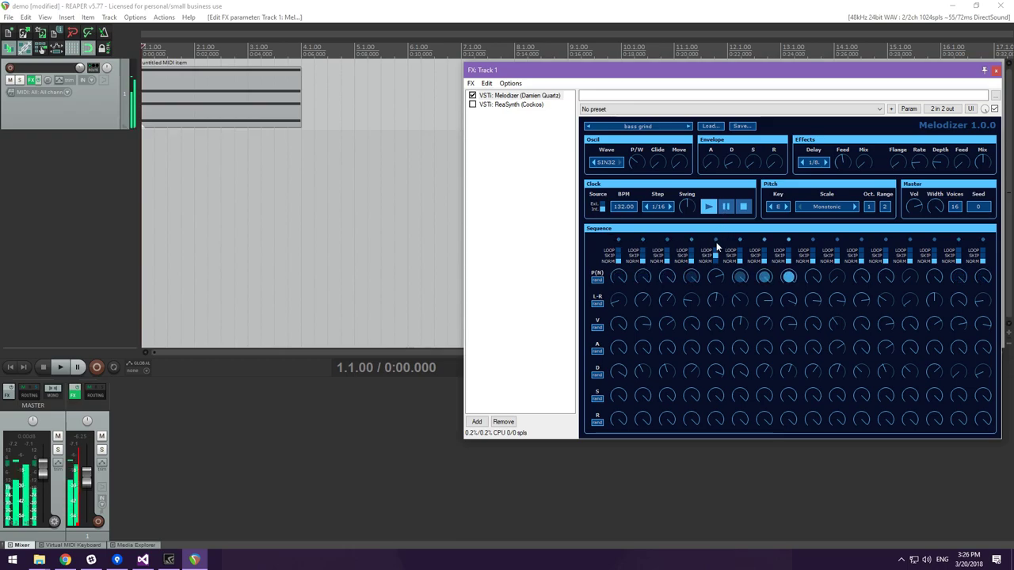
pyautogui.moveTo(646, 274)
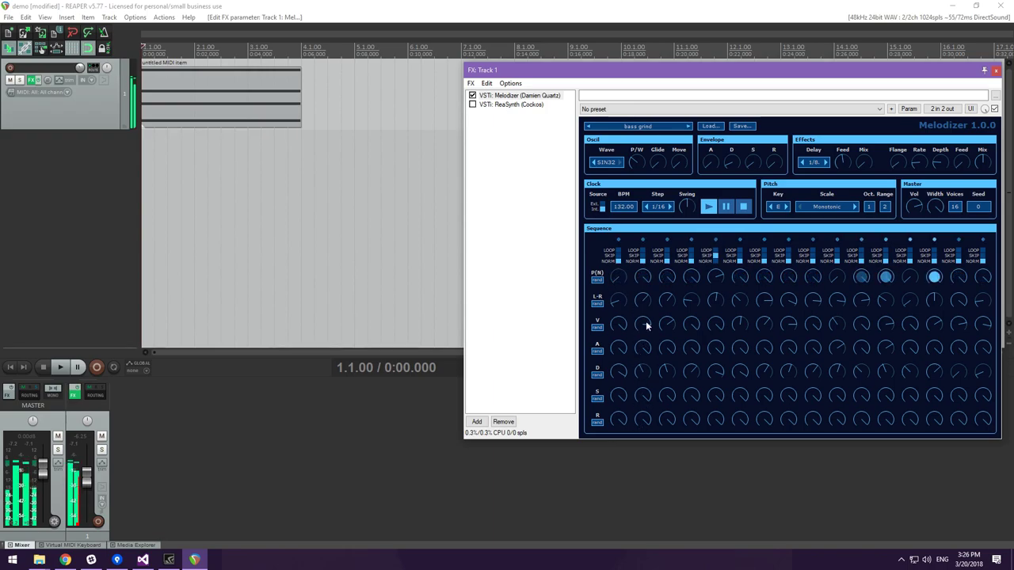
pyautogui.click(724, 208)
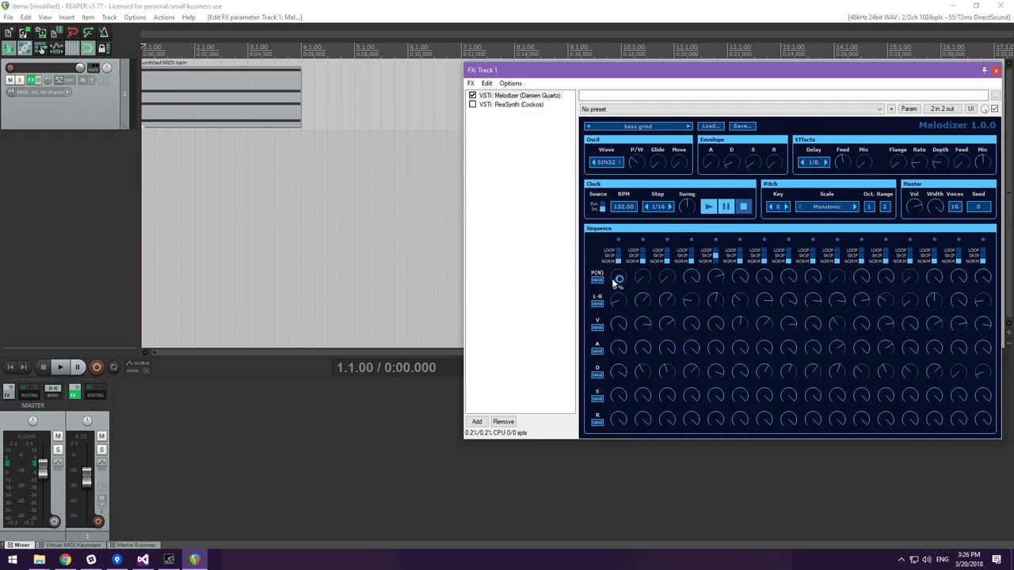
# Step: Lower the P(N) probability of some of the first four steps, play the sequence, and pause it
pyautogui.click(726, 209)
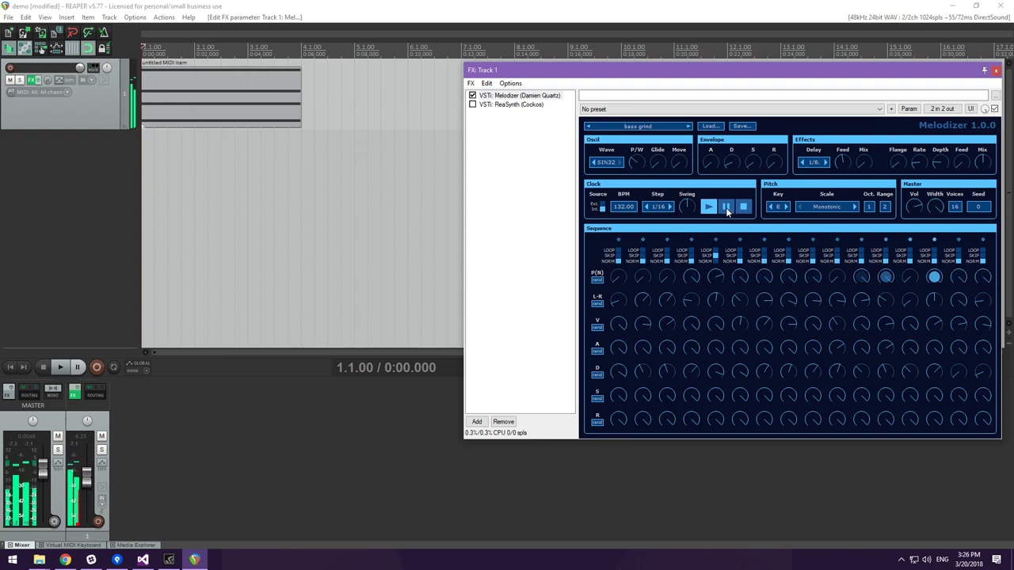
pyautogui.click(726, 208)
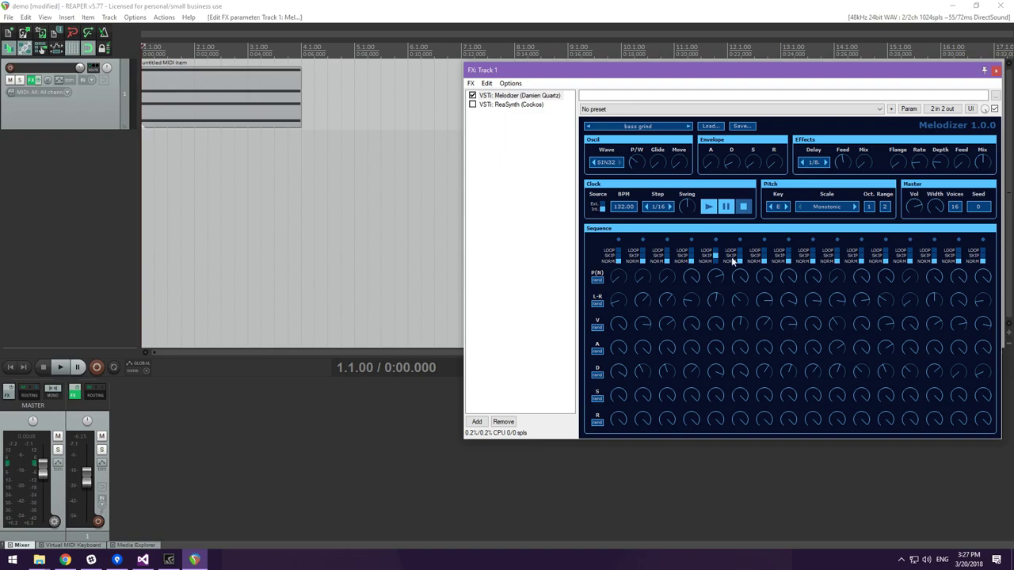
# Step: Set the fourth and sixth steps to LOOP and the fifth to NORM, playing the sequence before pausing it
pyautogui.moveTo(735, 274)
pyautogui.click(726, 206)
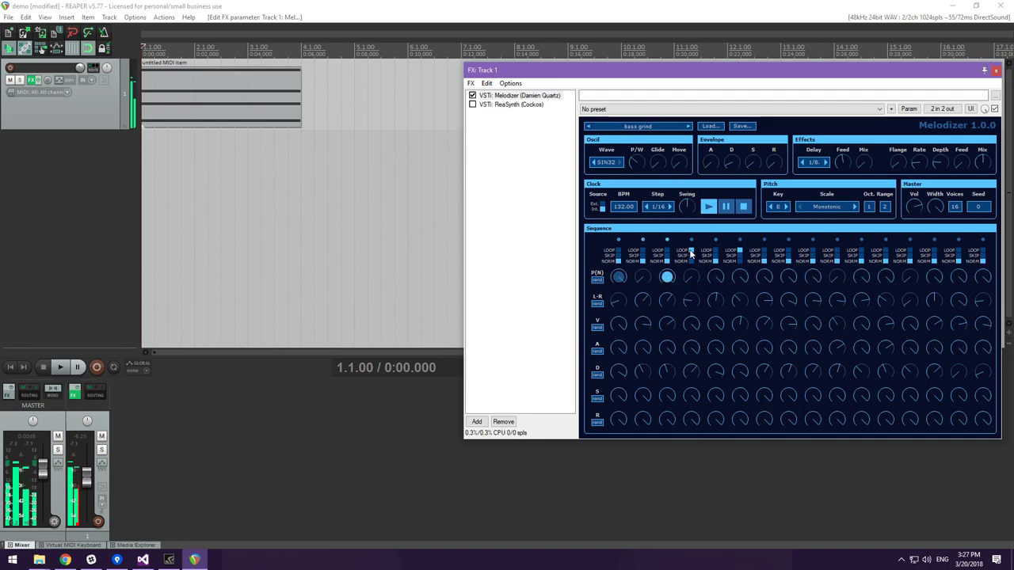
pyautogui.click(726, 206)
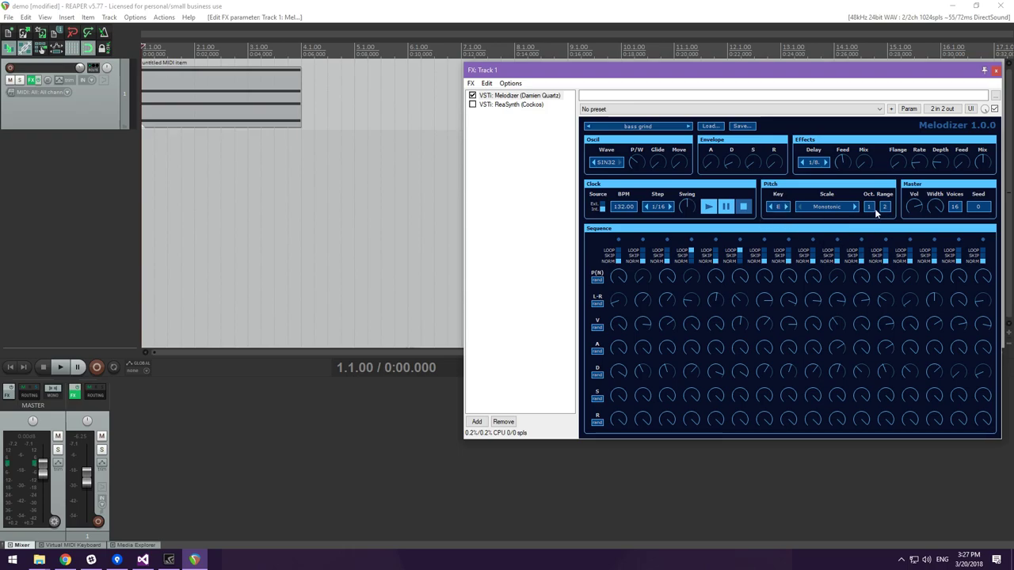
# Step: Set the pitch scale to Fingered and turn on repeat for the project playback
pyautogui.click(829, 209)
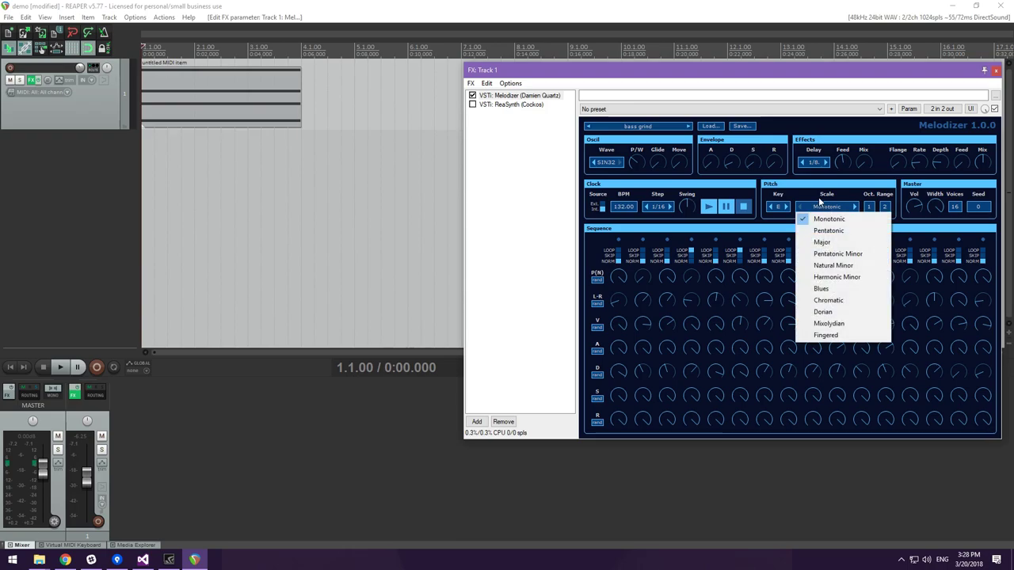
pyautogui.click(825, 335)
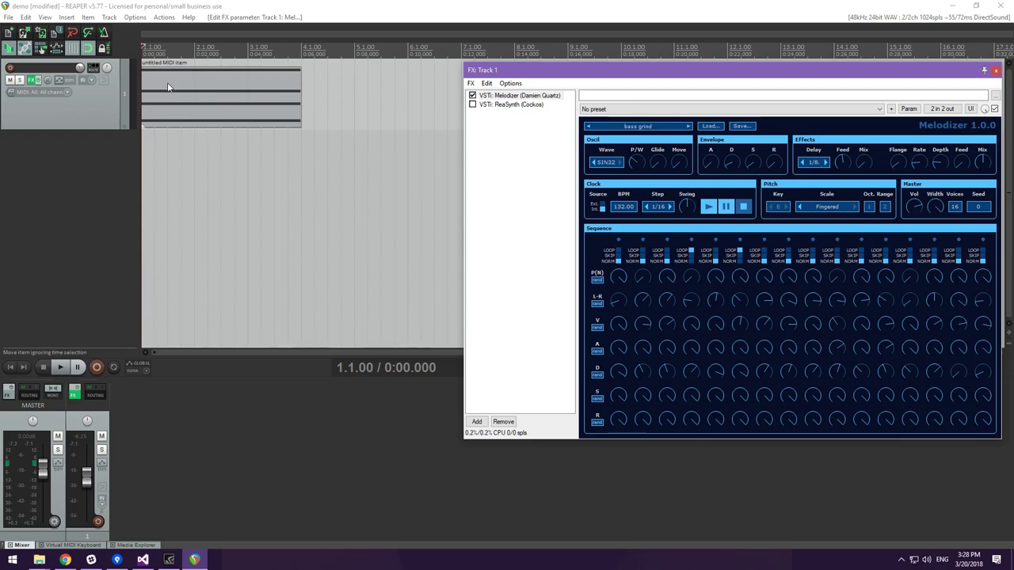
pyautogui.click(111, 369)
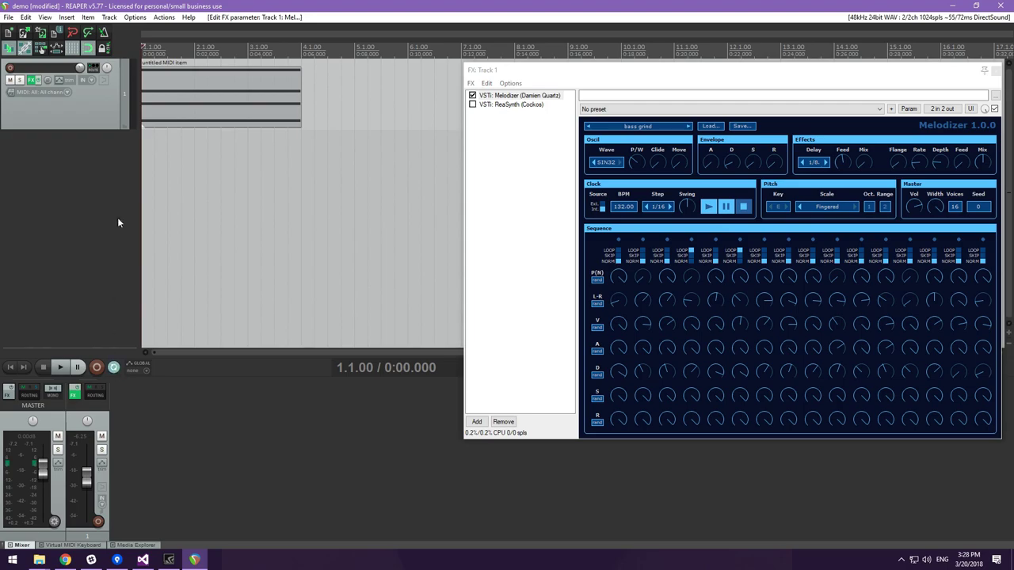
# Step: Open the untitled MIDI item on the track to examine its notes, and close the MIDI editor
pyautogui.click(181, 101)
pyautogui.click(15, 367)
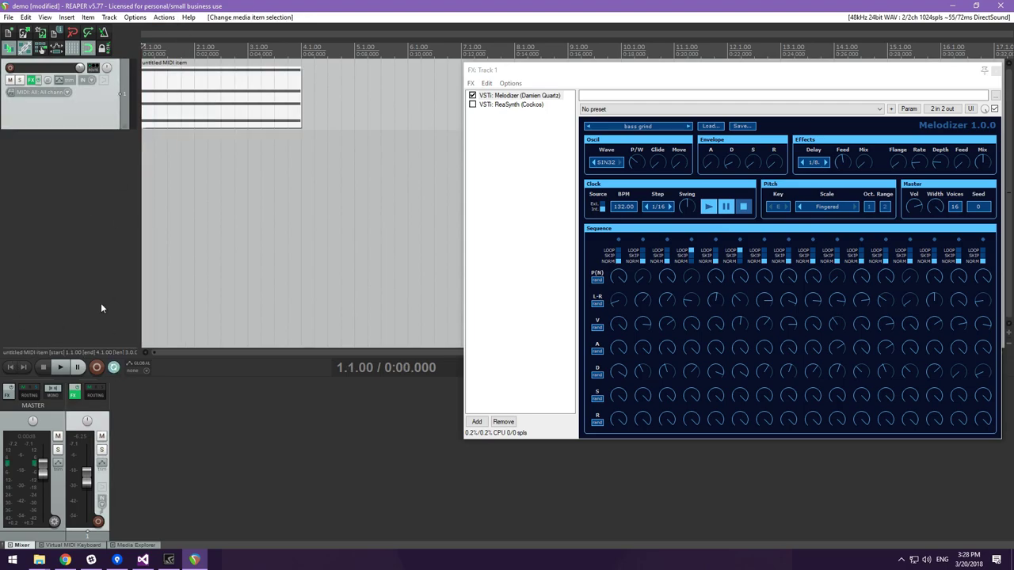
pyautogui.doubleClick(194, 107)
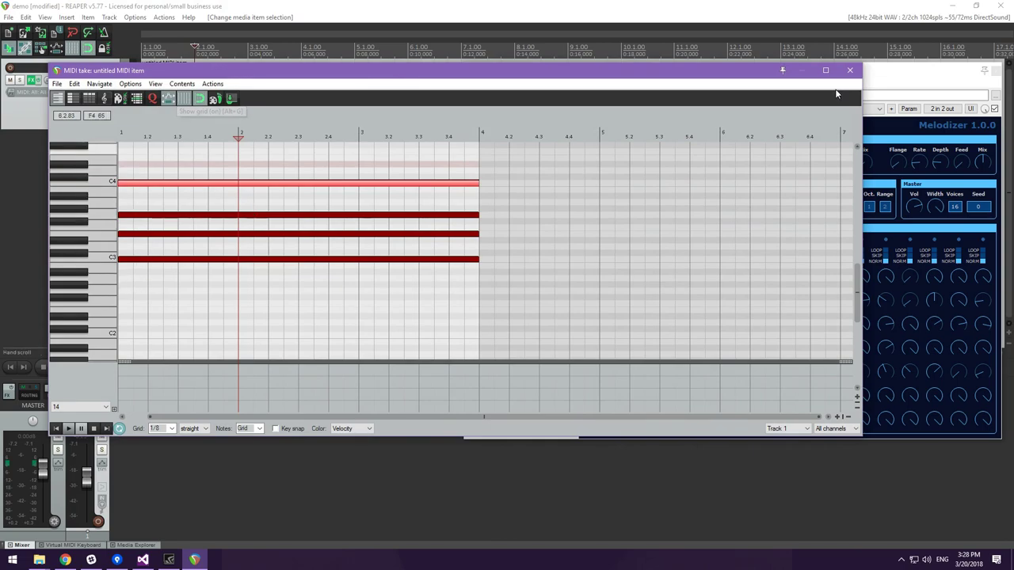
pyautogui.click(850, 70)
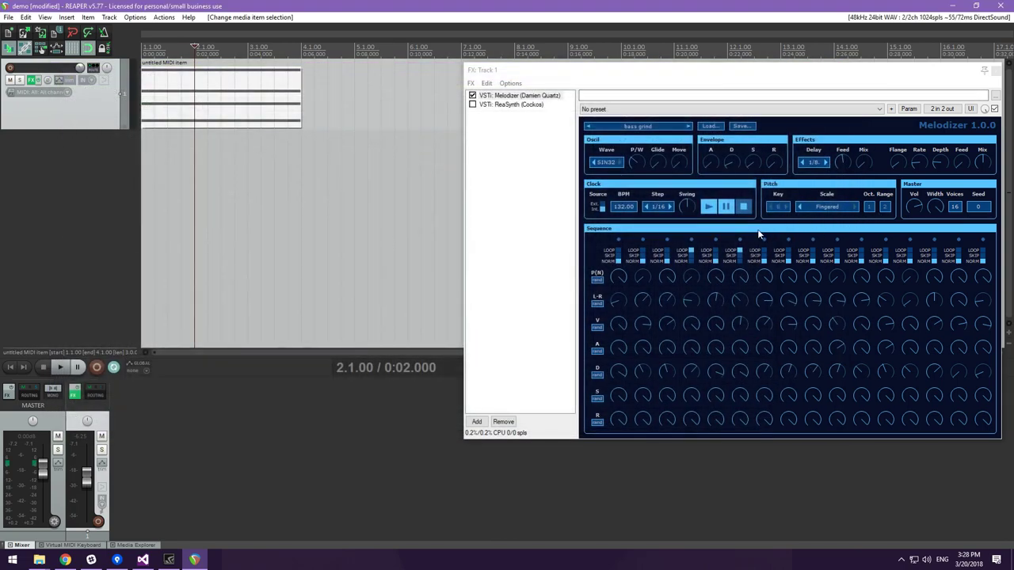
# Step: Play the project from the start and open the MIDI item's notes for viewing during playback
pyautogui.click(15, 366)
pyautogui.click(59, 367)
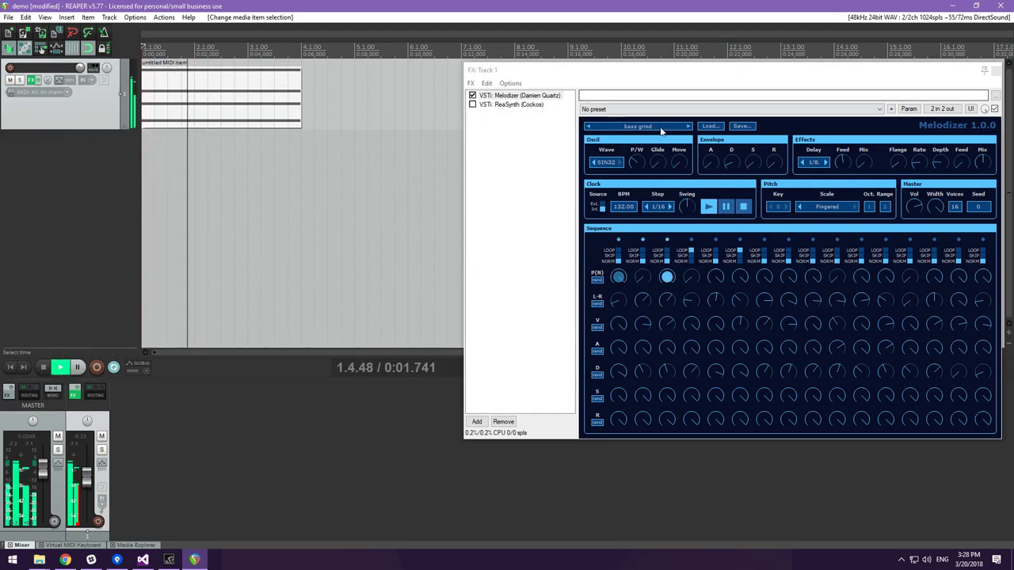
pyautogui.click(200, 120)
pyautogui.doubleClick(201, 121)
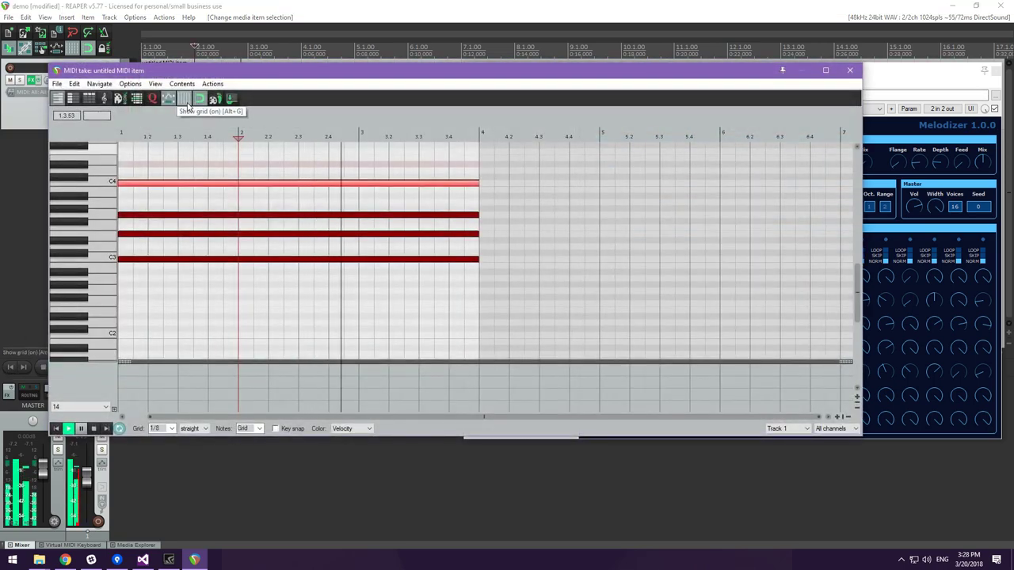
# Step: Lower the MIDI chord's C4 note to A3, G3 to F#3 and E3 to D3, and close the MIDI editor
pyautogui.moveTo(407, 182); pyautogui.dragTo(407, 202)
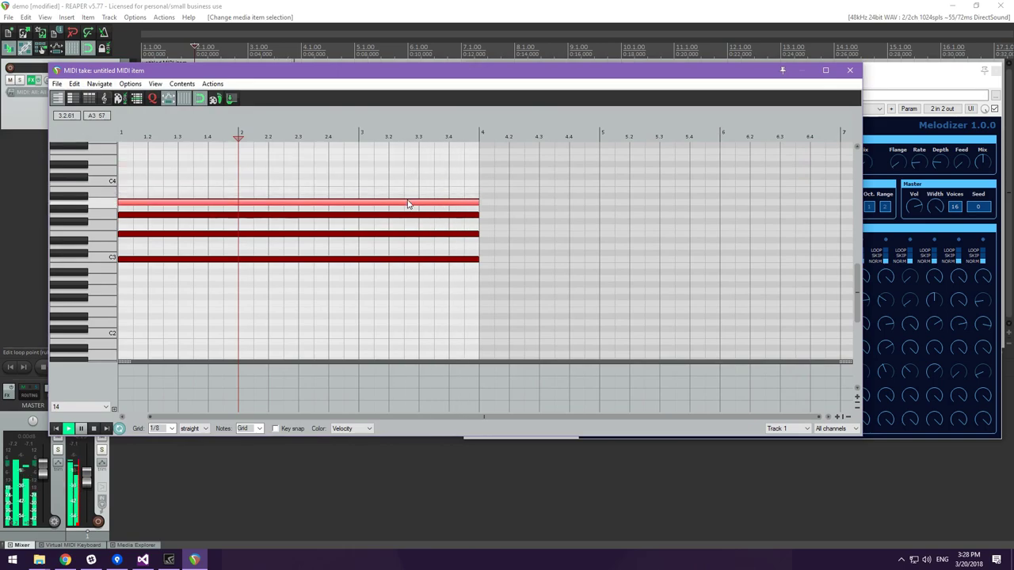
pyautogui.moveTo(213, 235)
pyautogui.mouseDown()
pyautogui.moveTo(212, 247)
pyautogui.moveTo(208, 225)
pyautogui.mouseUp()
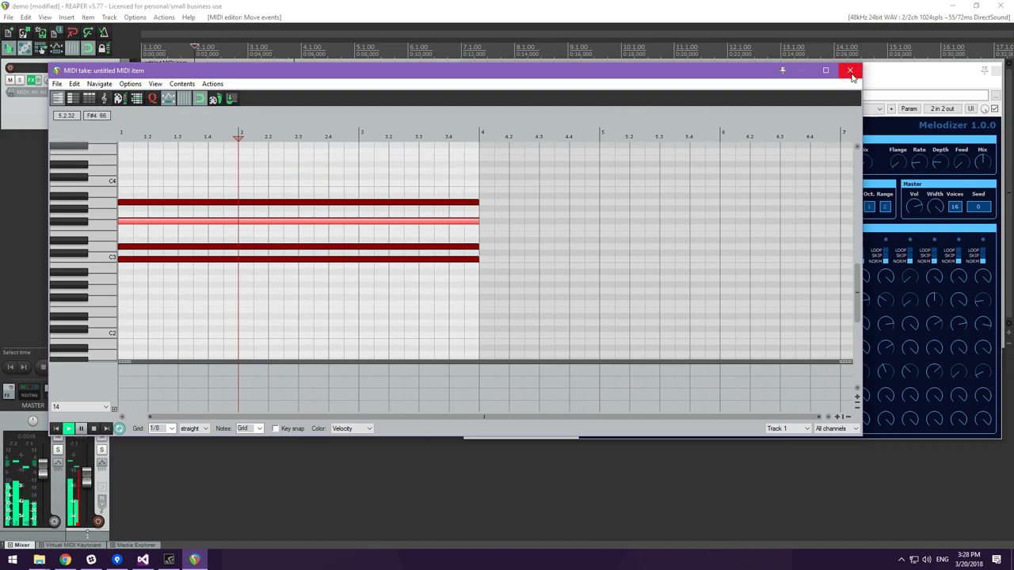
pyautogui.click(849, 72)
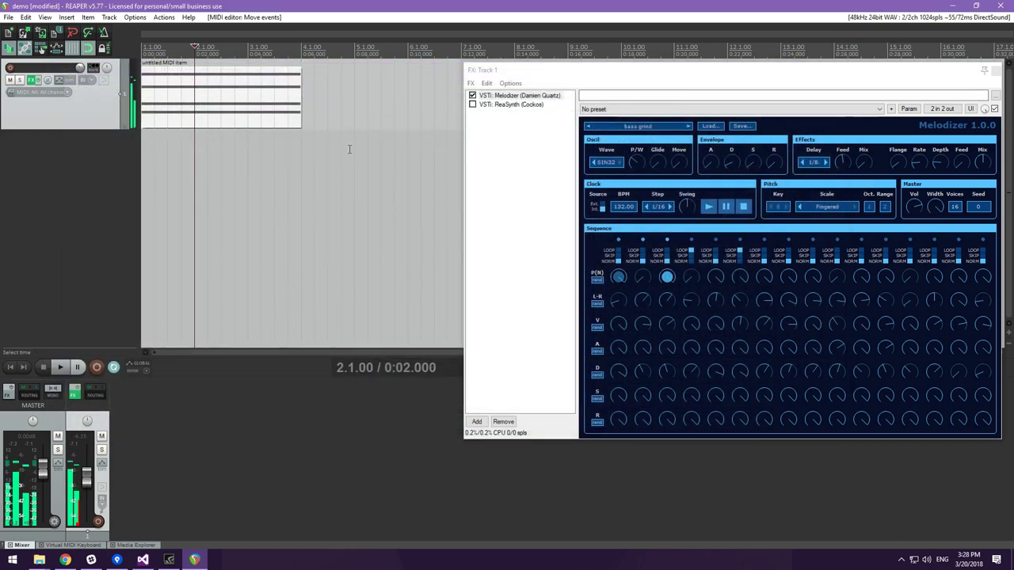
pyautogui.click(798, 204)
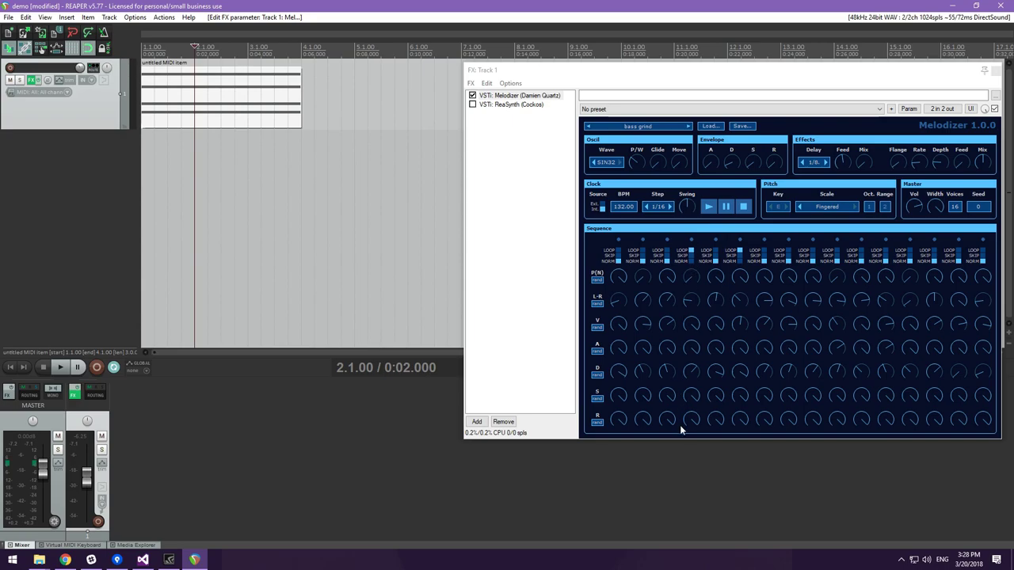
# Step: Turn Melodizer's master volume down to -inf and enable ReaSynth on the track
pyautogui.moveTo(718, 418)
pyautogui.moveTo(919, 205)
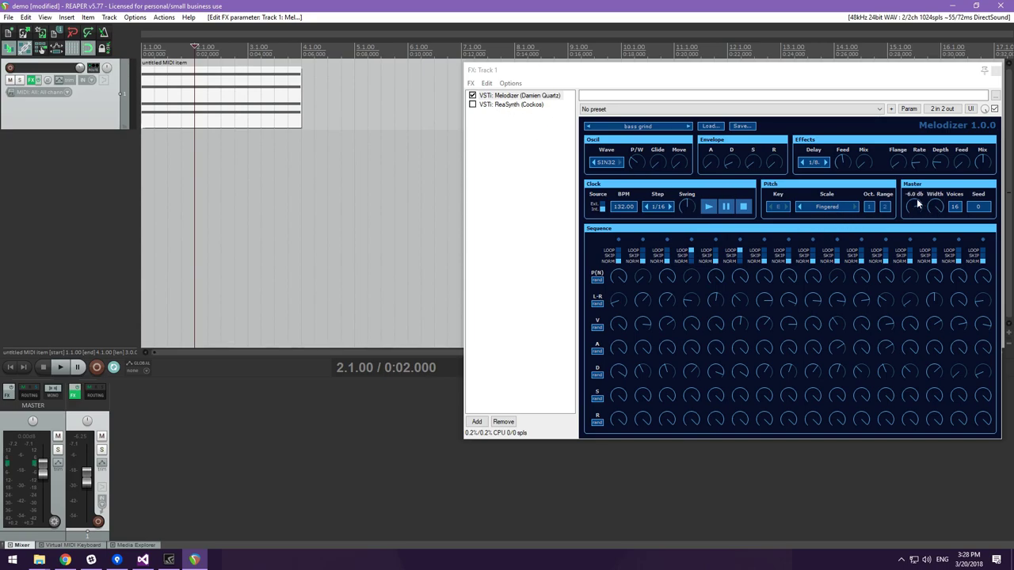
pyautogui.moveTo(913, 206); pyautogui.dragTo(921, 326)
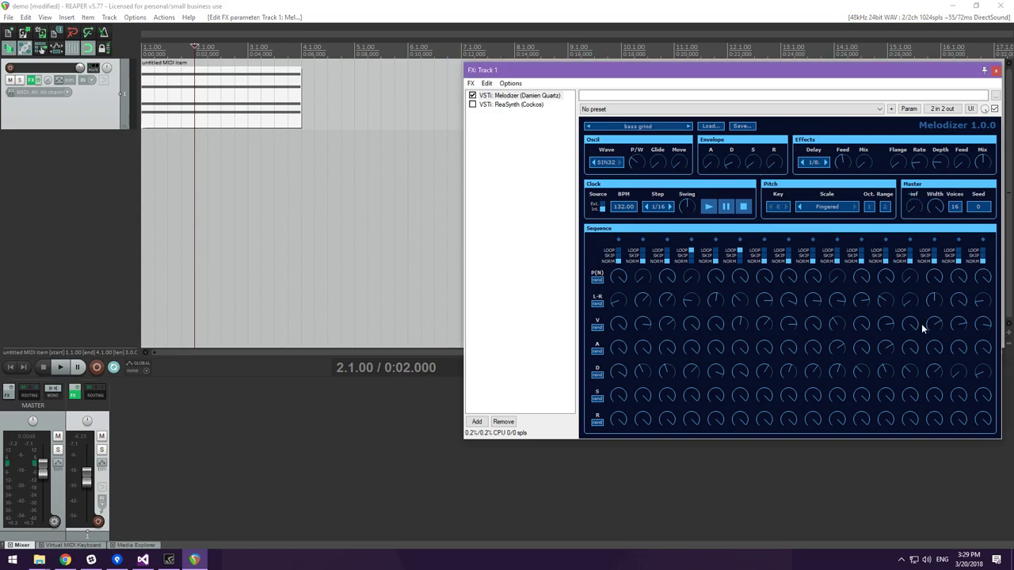
pyautogui.click(472, 105)
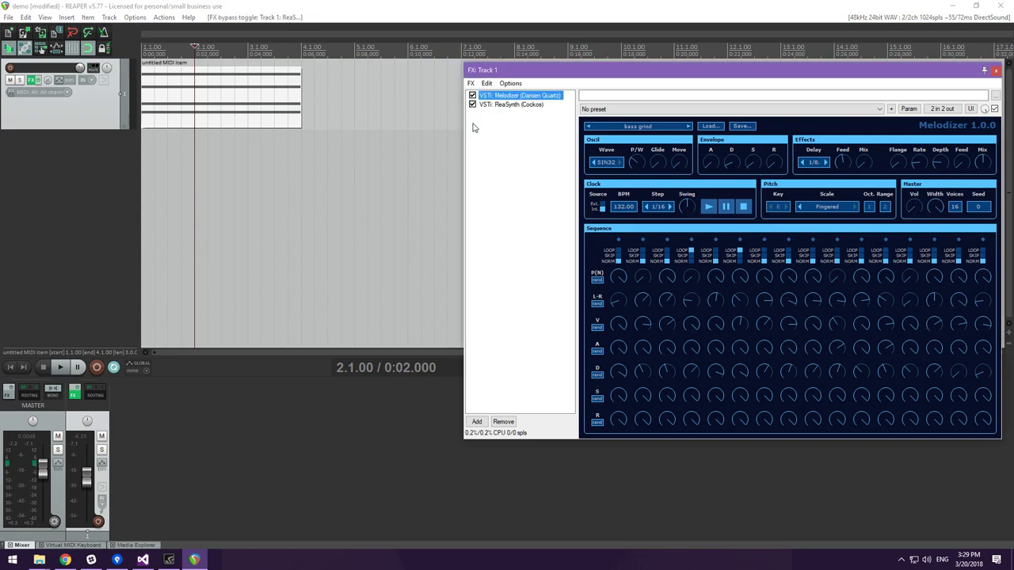
# Step: Return to the start of the project and play it to hear Melodizer's notes through ReaSynth
pyautogui.click(9, 367)
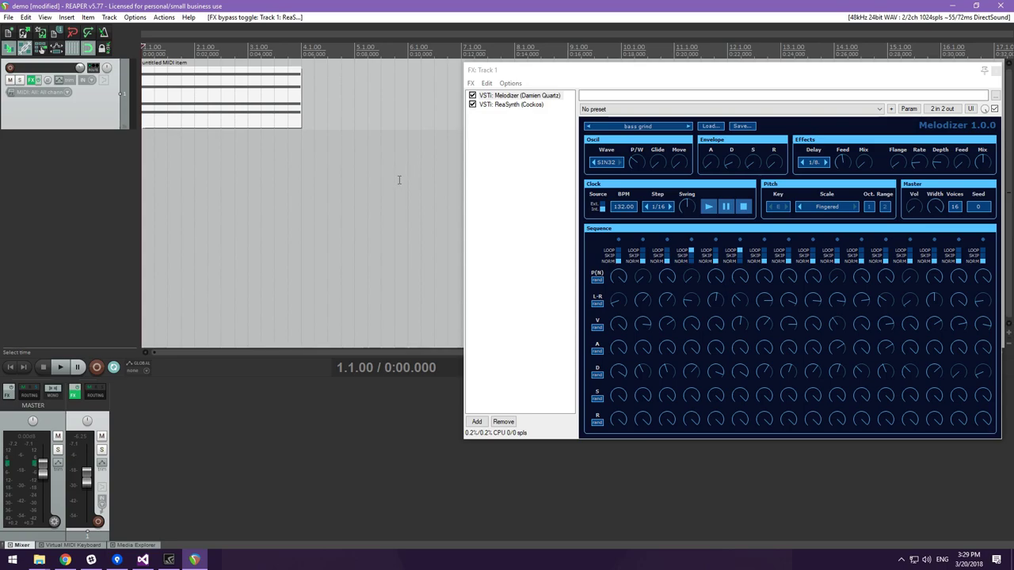
pyautogui.click(683, 265)
pyautogui.press('space')
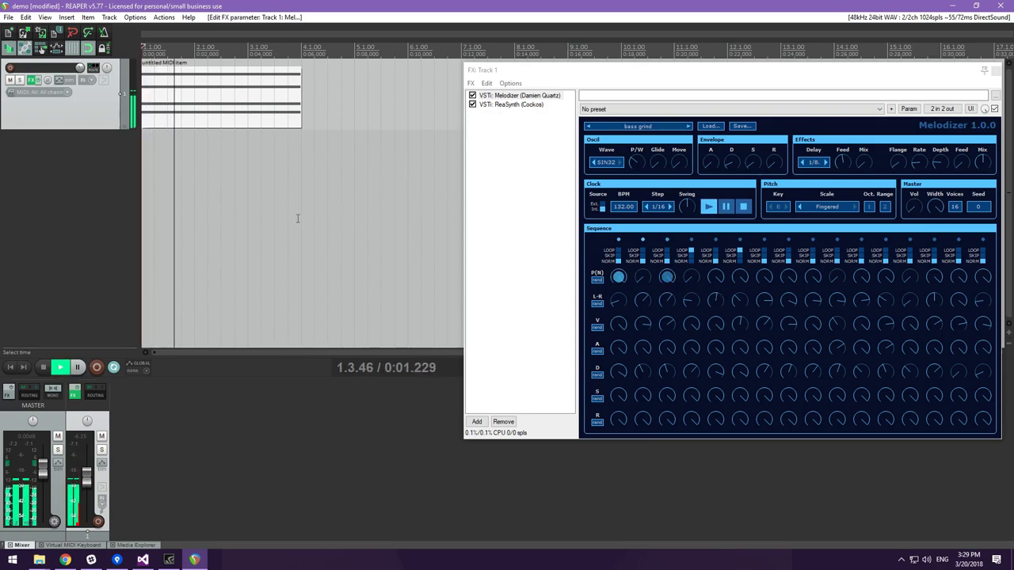
# Step: Set ReaSynth's pulse width to 0.20, attack to 27.4 ms, decay to 522 ms, volume to -22.60 dB and release to 43 ms
pyautogui.click(515, 113)
pyautogui.click(511, 105)
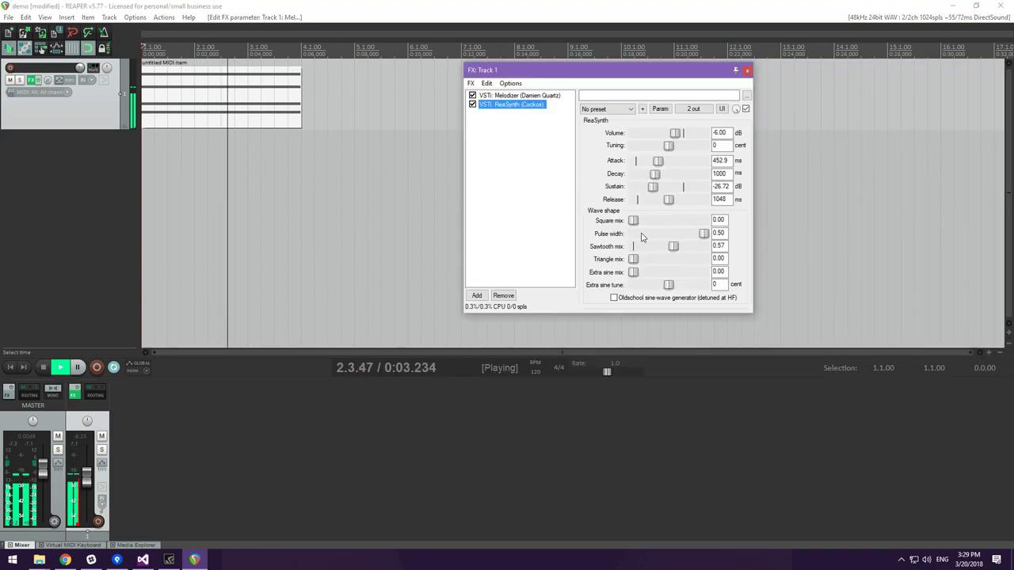
pyautogui.moveTo(716, 237); pyautogui.dragTo(650, 235)
pyautogui.moveTo(656, 160)
pyautogui.mouseDown()
pyautogui.moveTo(640, 162)
pyautogui.moveTo(649, 173)
pyautogui.mouseUp()
pyautogui.moveTo(674, 133); pyautogui.dragTo(656, 133)
pyautogui.moveTo(668, 200); pyautogui.dragTo(642, 200)
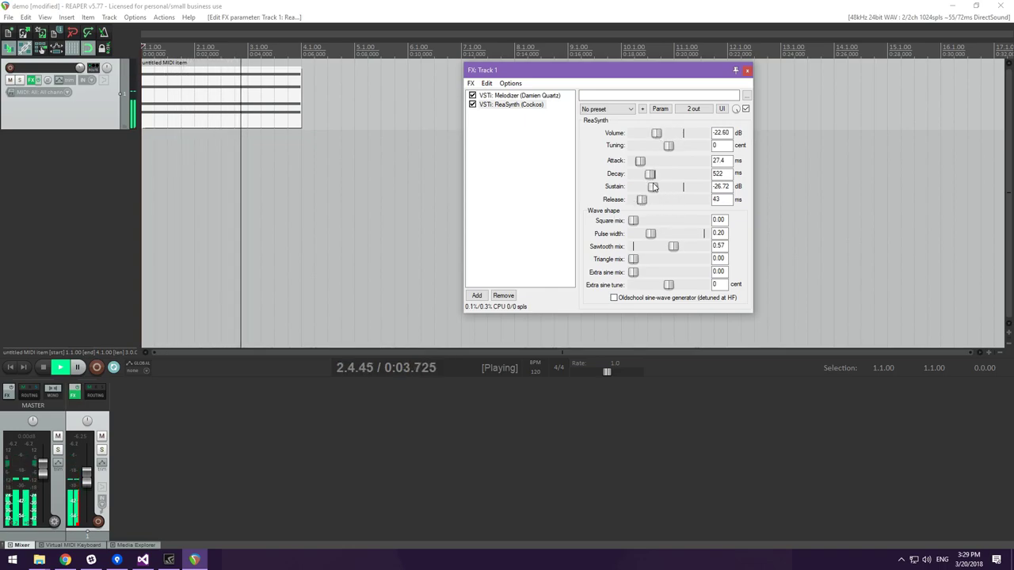
# Step: Set Melodizer's fourth step to NORM and raise its master volume during playback, stopping the project at the end
pyautogui.click(519, 95)
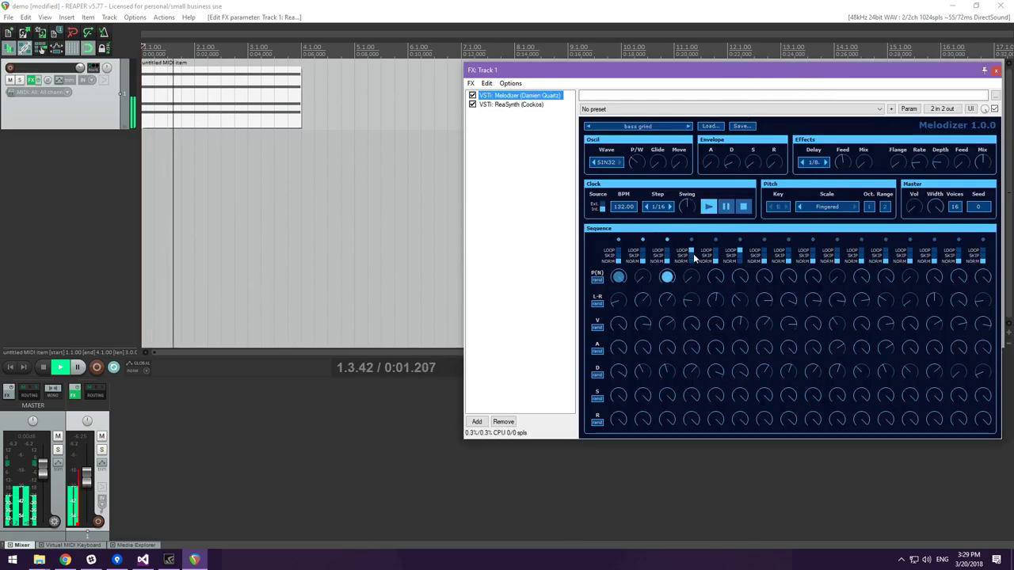
pyautogui.click(723, 209)
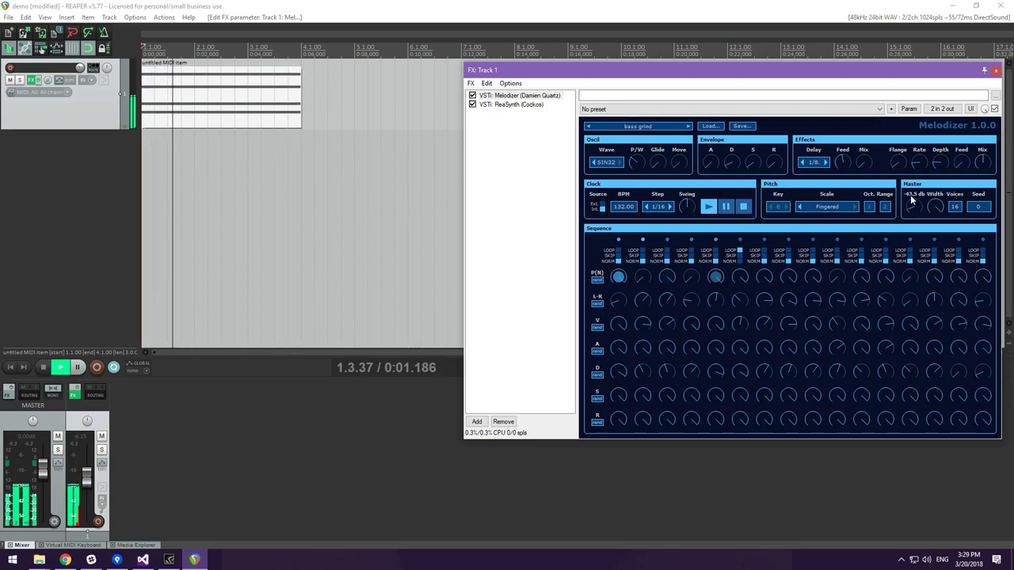
pyautogui.click(725, 208)
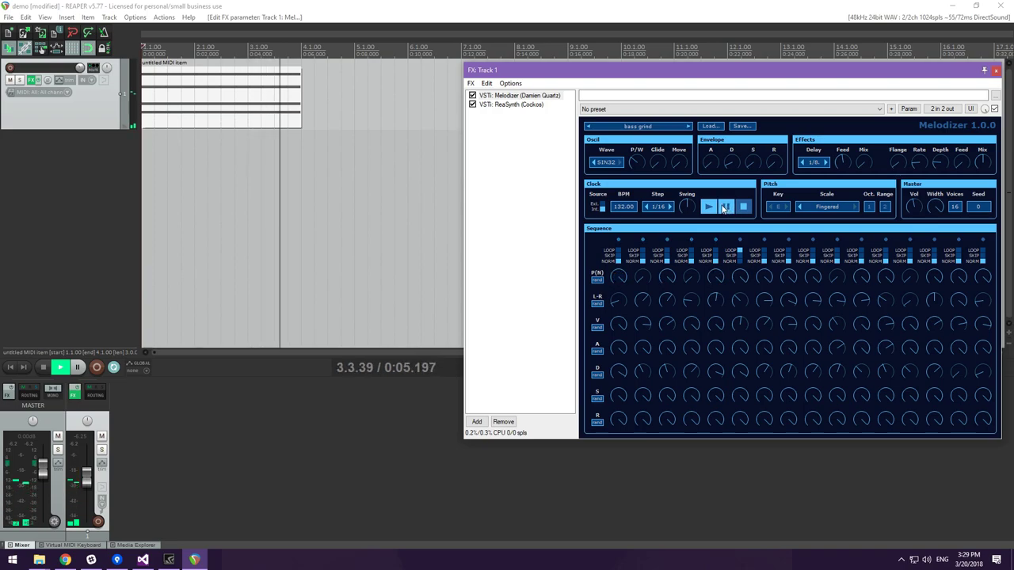
pyautogui.click(43, 366)
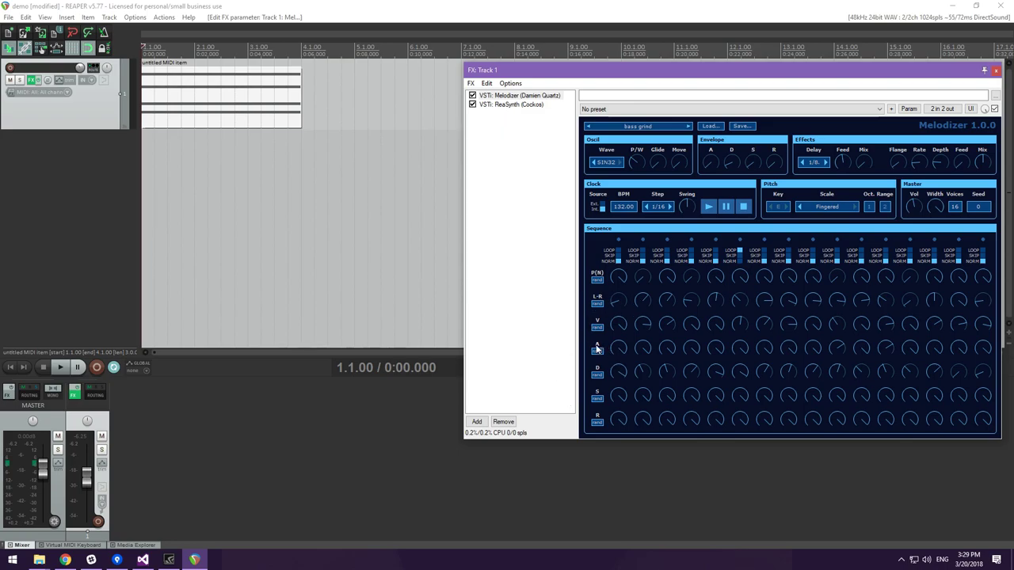
pyautogui.moveTo(648, 374)
pyautogui.moveTo(974, 333)
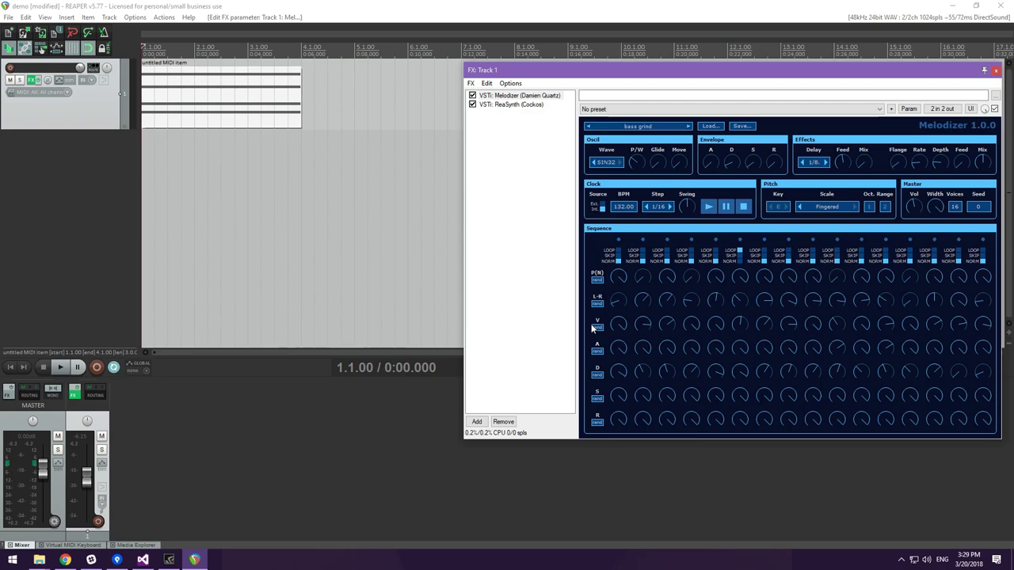